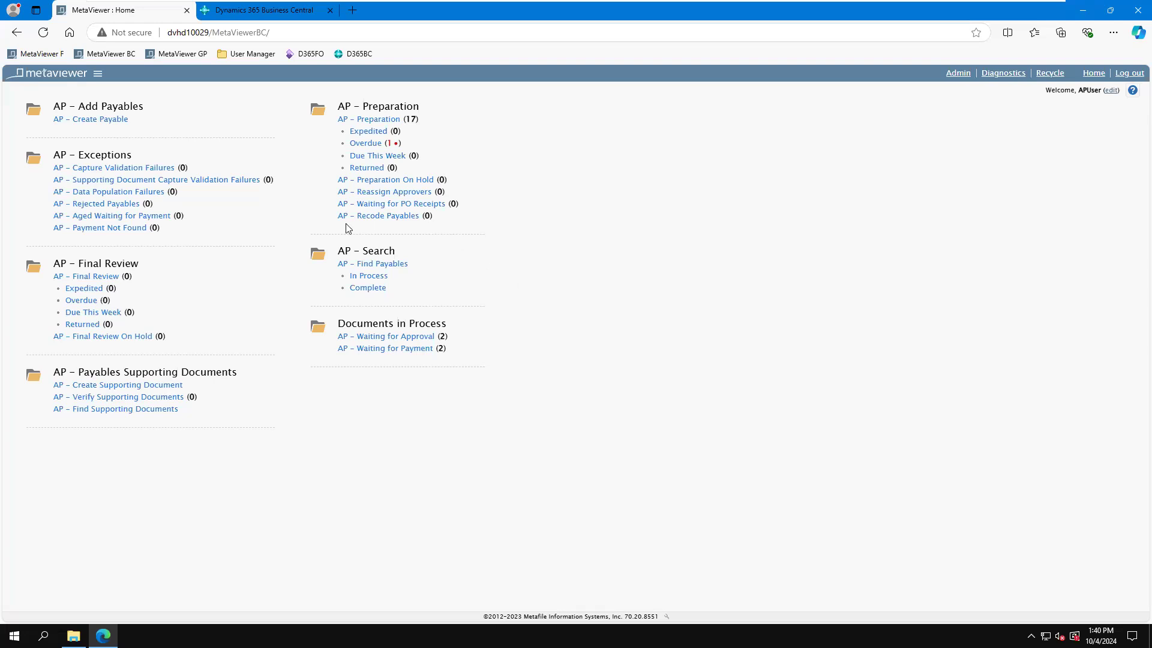
Open Fabrikam Supplier invoice DOUG8596 from the AP – Waiting for Payment queue and review its automation notes and payment records
left_click(412, 354)
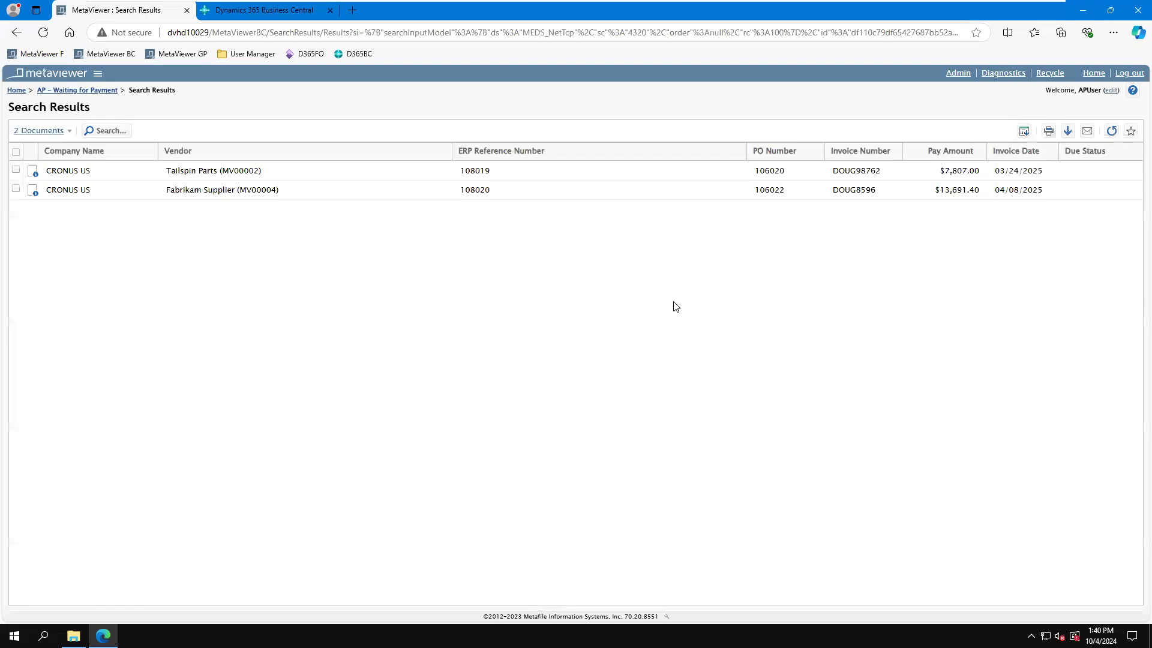
left_click(399, 196)
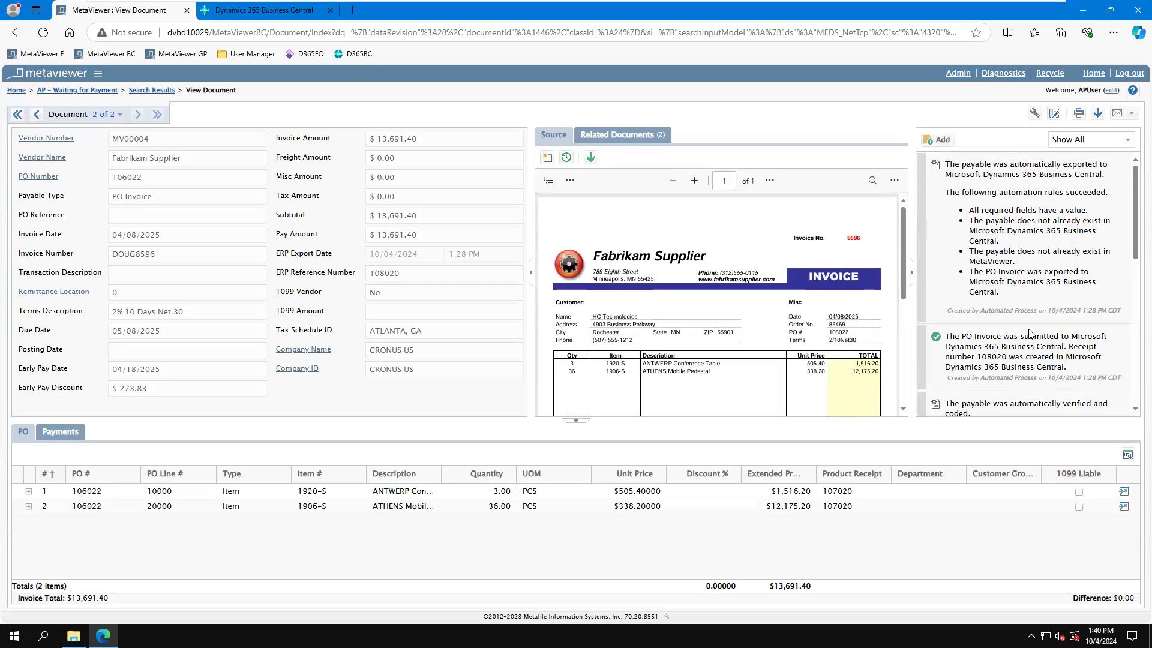
scroll(1029, 333, "down", 2)
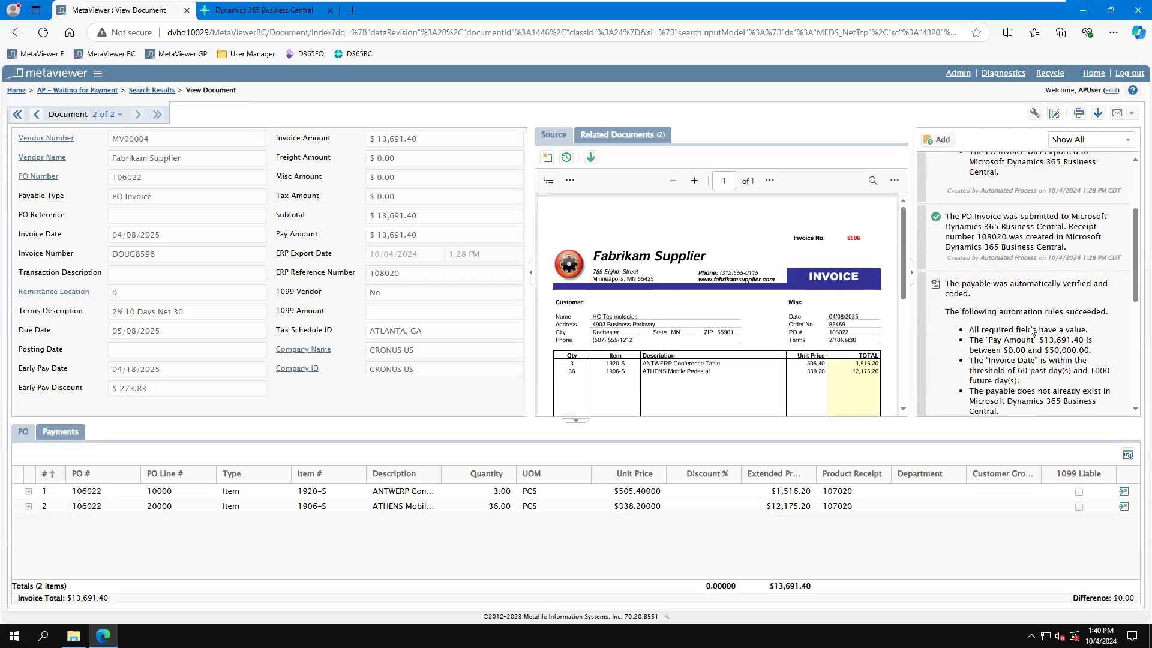
scroll(1031, 262, "down", 2)
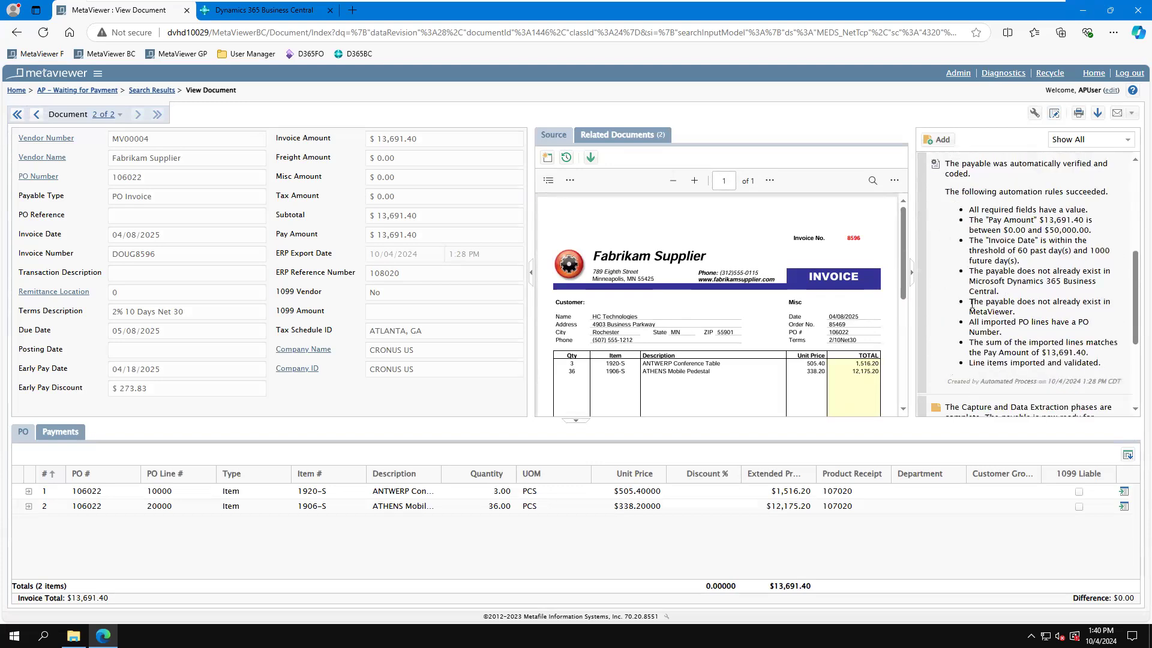
left_click_drag(1104, 364, 967, 210)
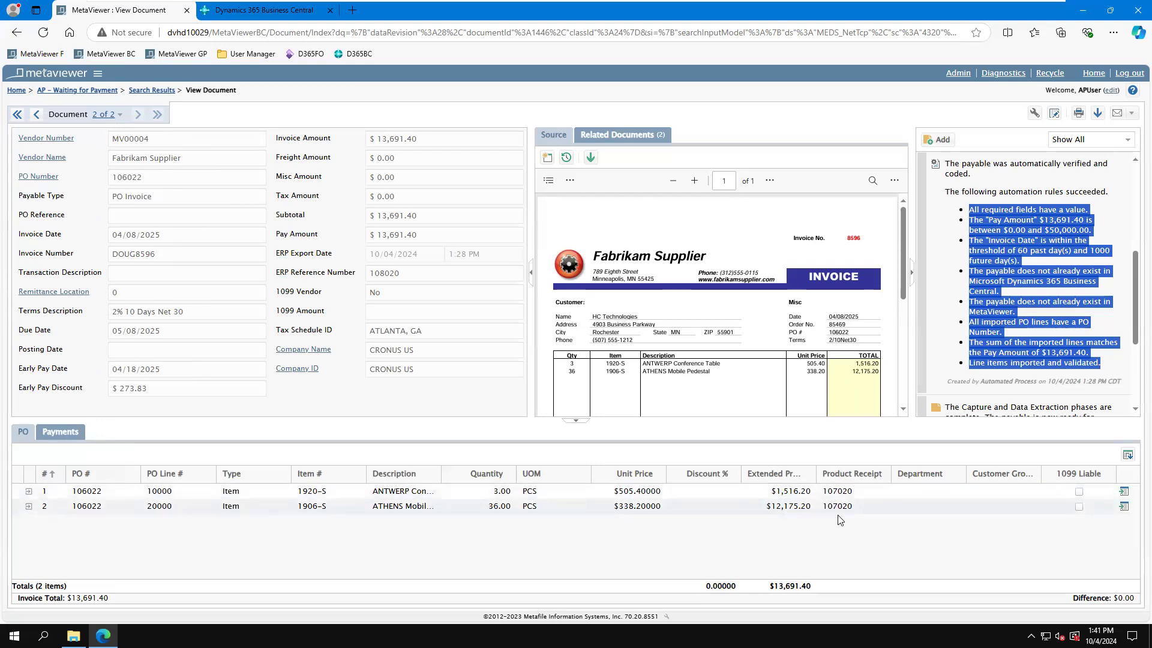
scroll(723, 339, "down", 1)
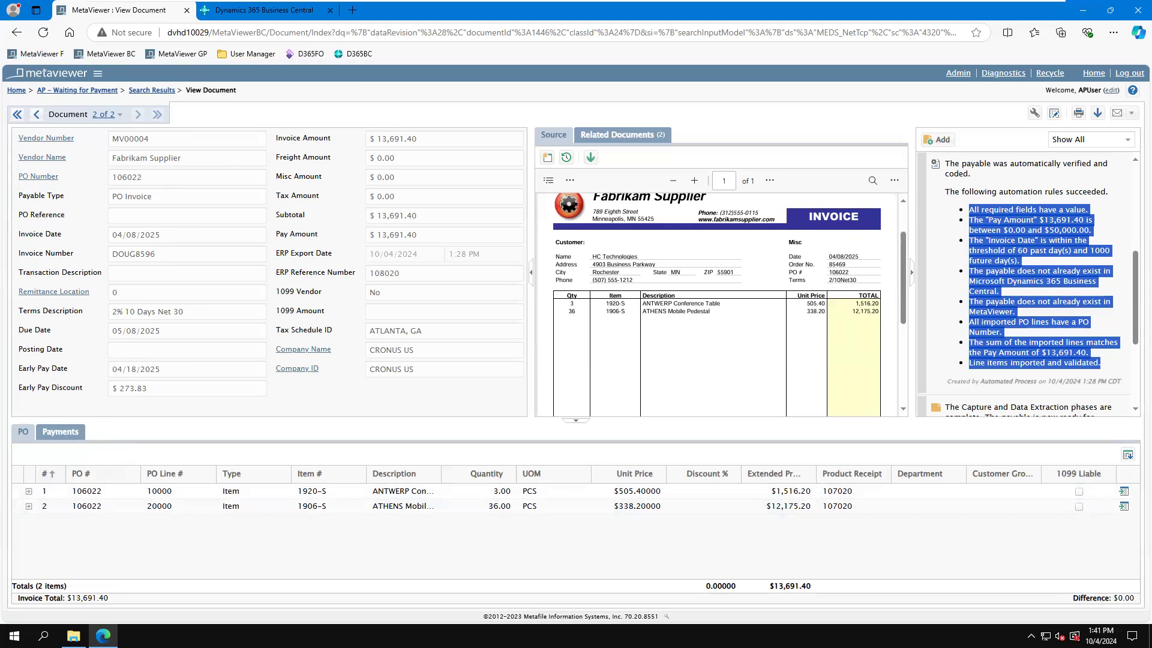
left_click(60, 432)
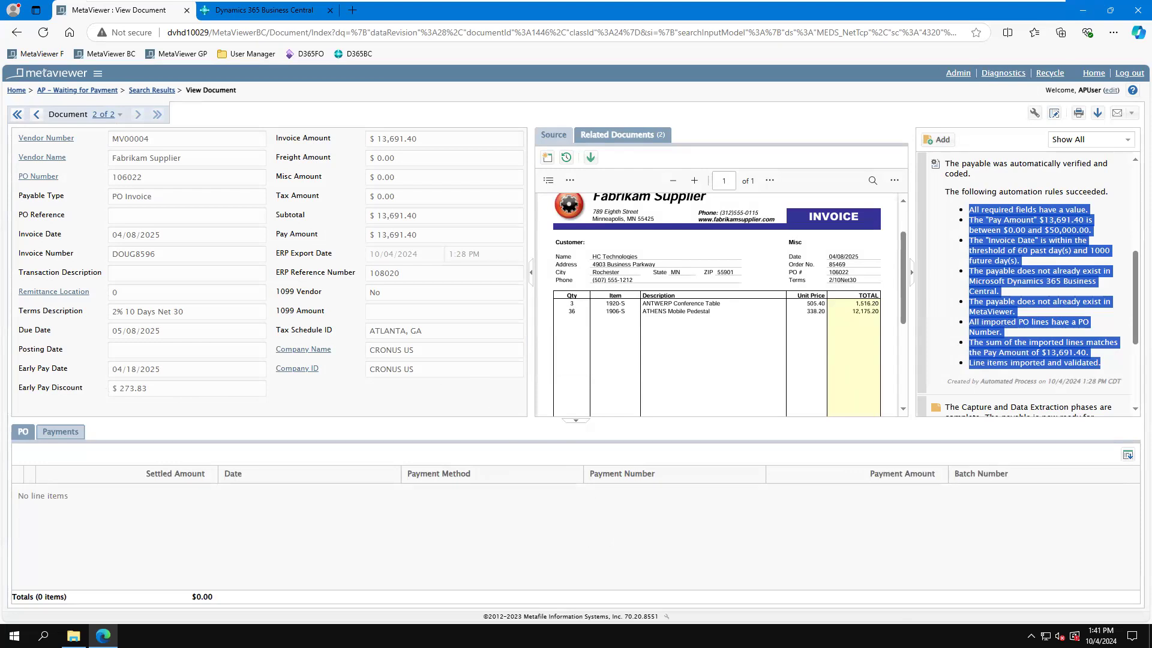
Open Fabrikam Supplier invoice 8696 from the AP – Preparation queue
left_click(70, 77)
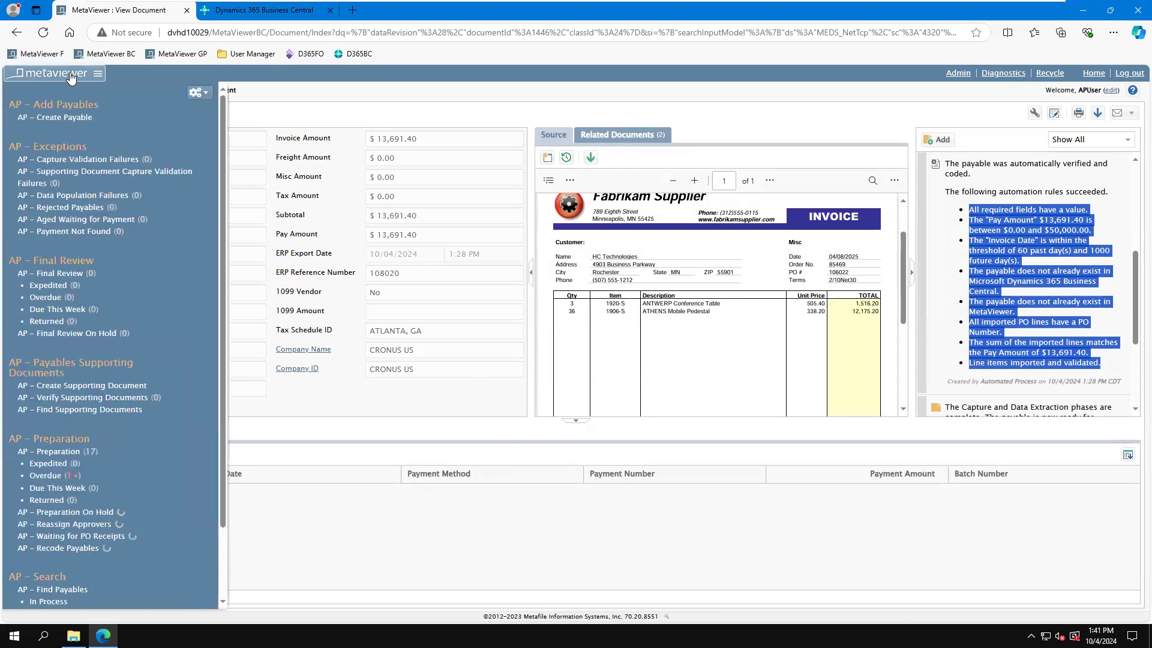
left_click(69, 453)
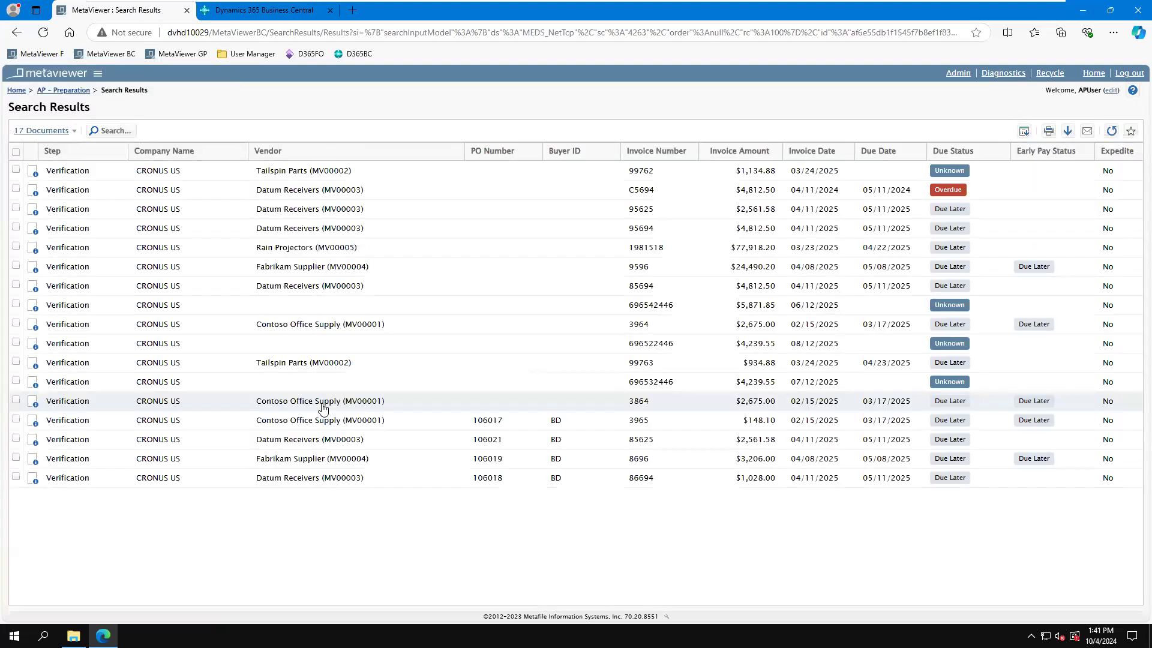
double_click(327, 460)
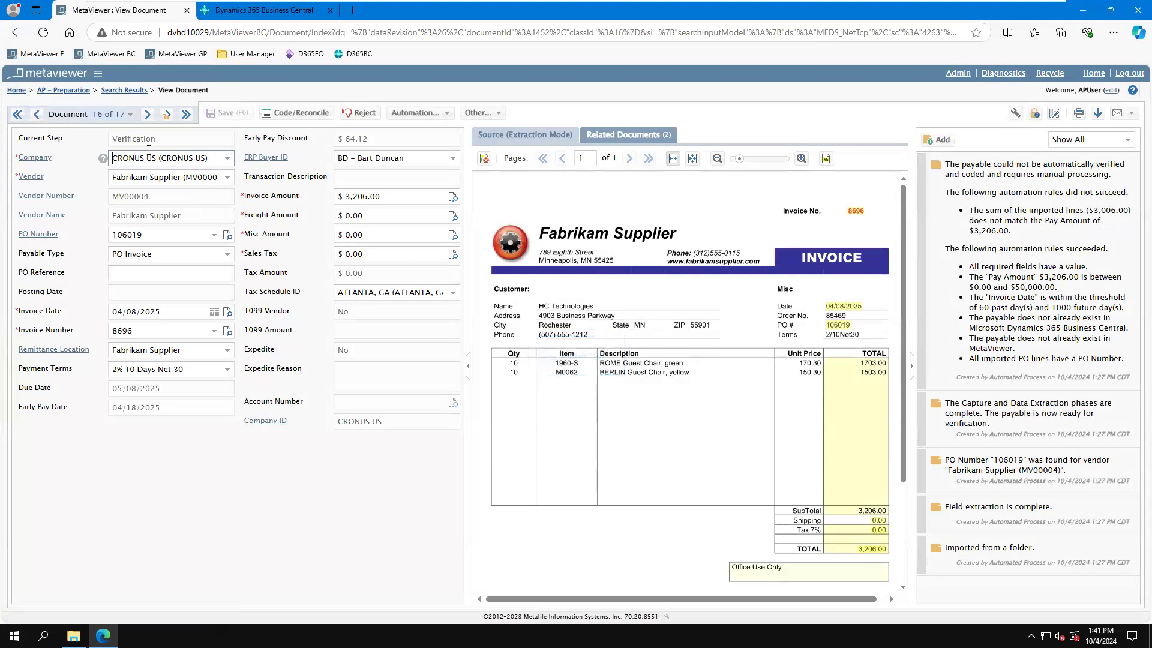
Switch to Datum Receivers invoice 85625 in the document list and examine the automation rule that did not succeed
left_click(110, 115)
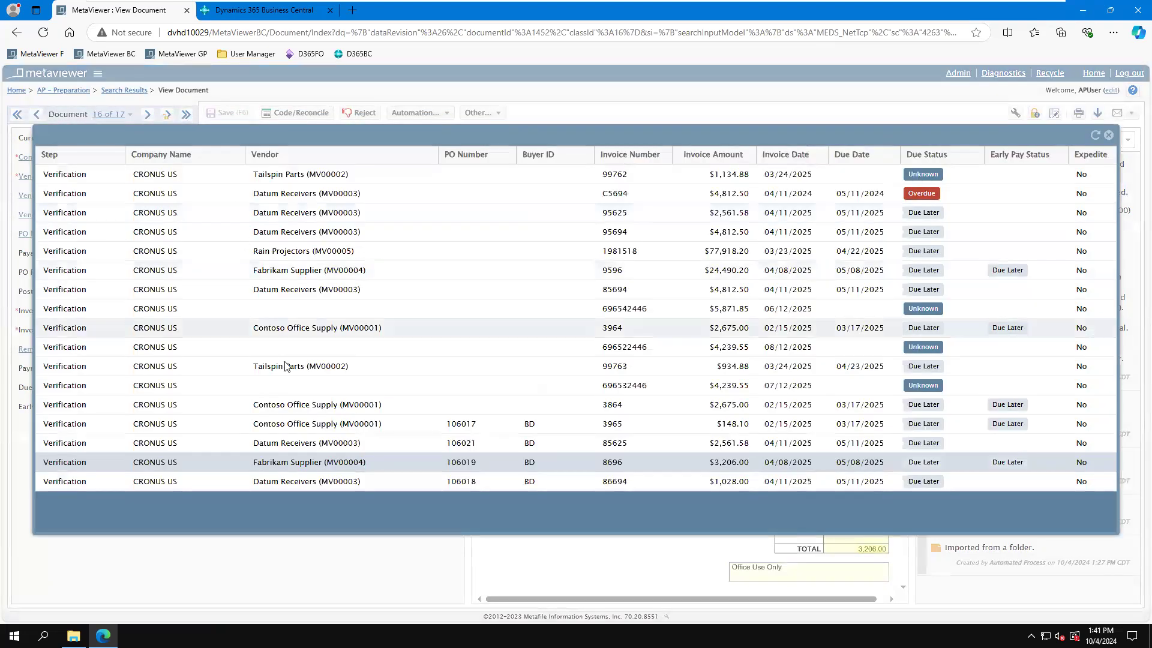
left_click(340, 447)
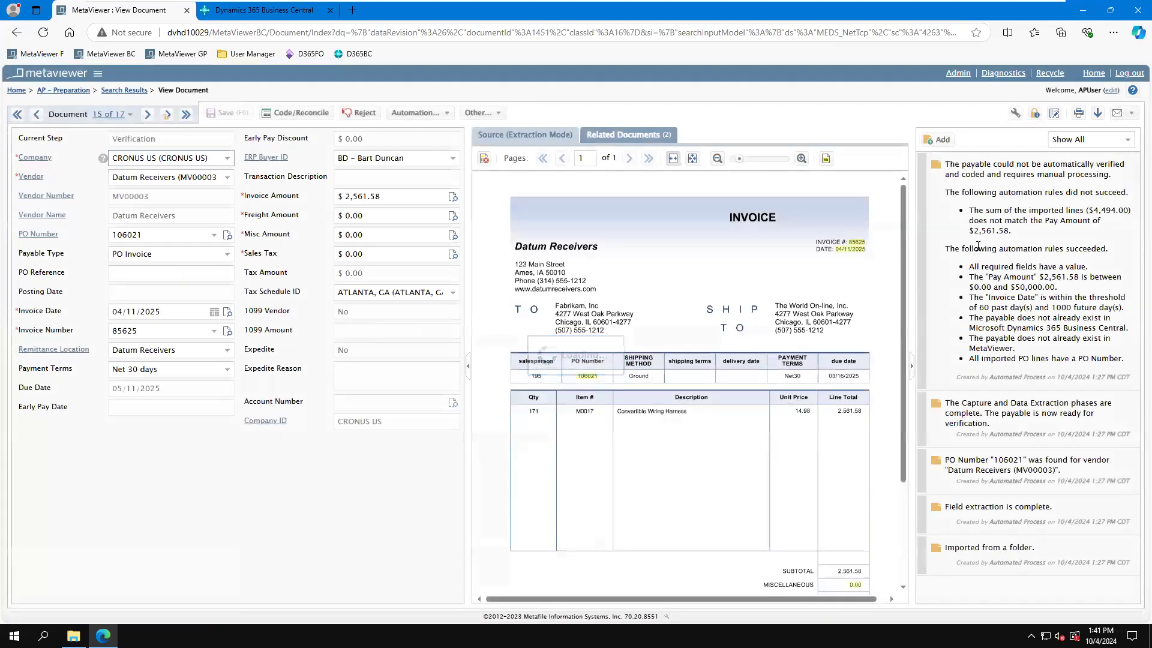
triple_click(1018, 236)
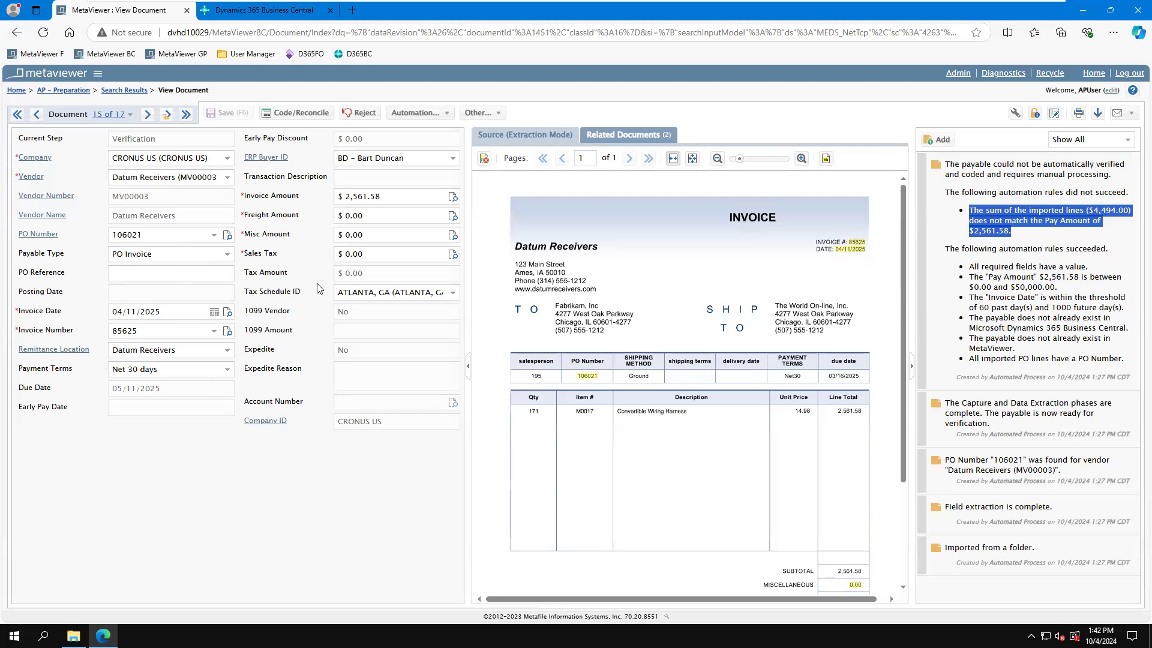
Reconcile Datum Receivers invoice 85625 by deleting the line for product receipt 107019, and mark the invoice as reconciled
left_click(298, 113)
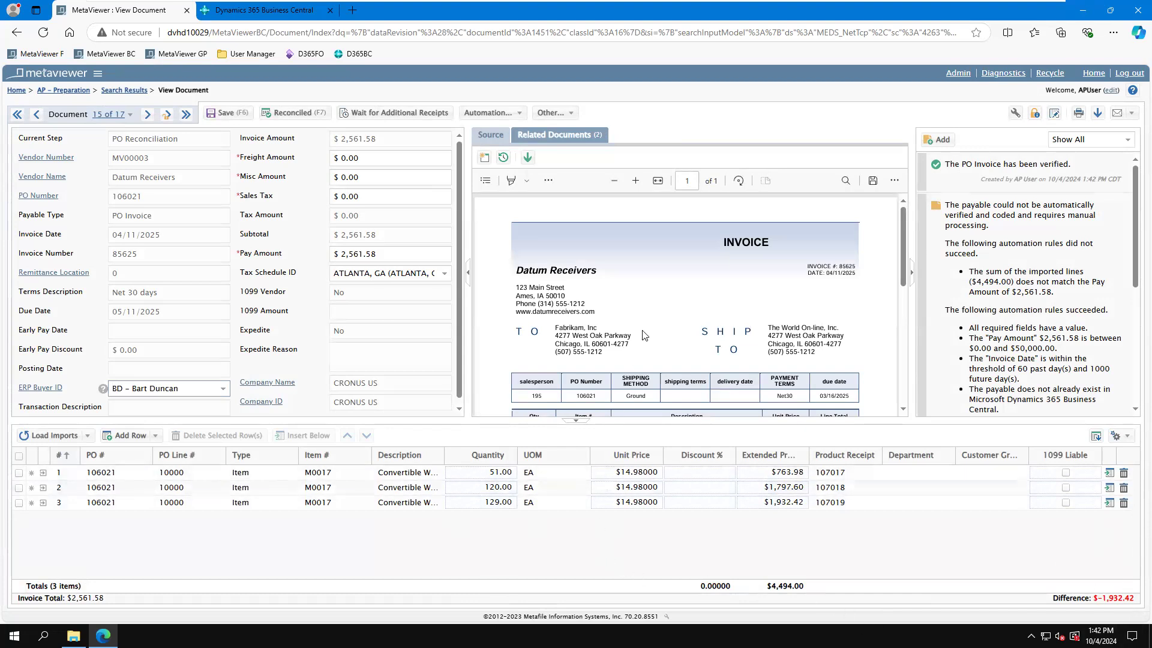
scroll(578, 336, "down", 2)
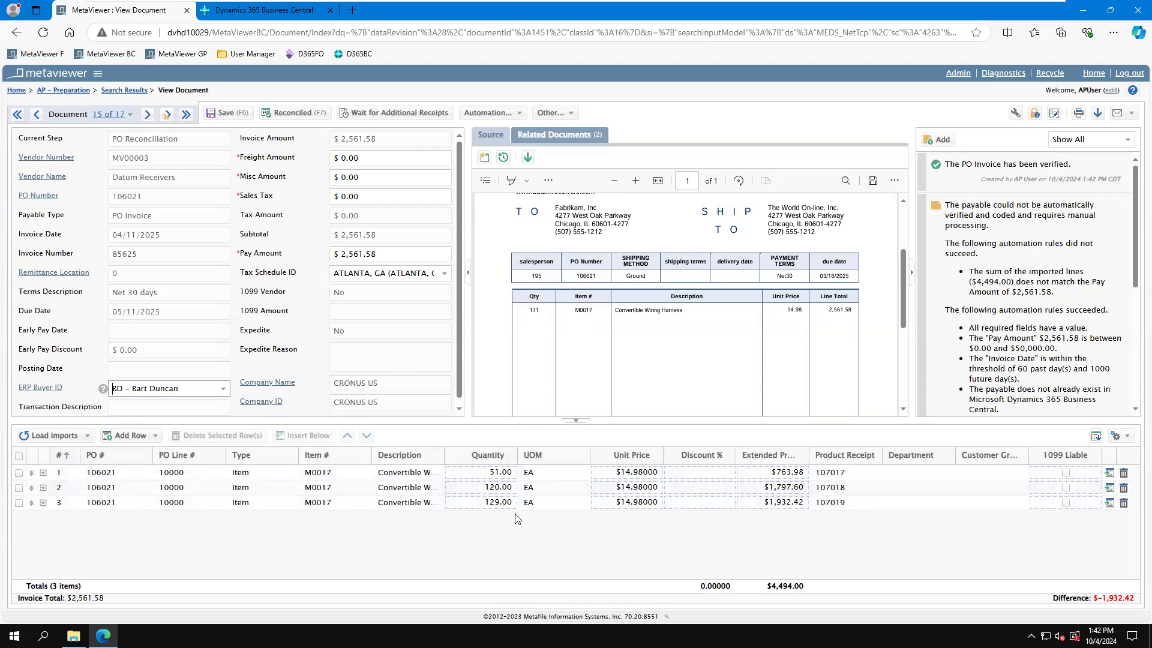
left_click(1124, 503)
left_click(533, 551)
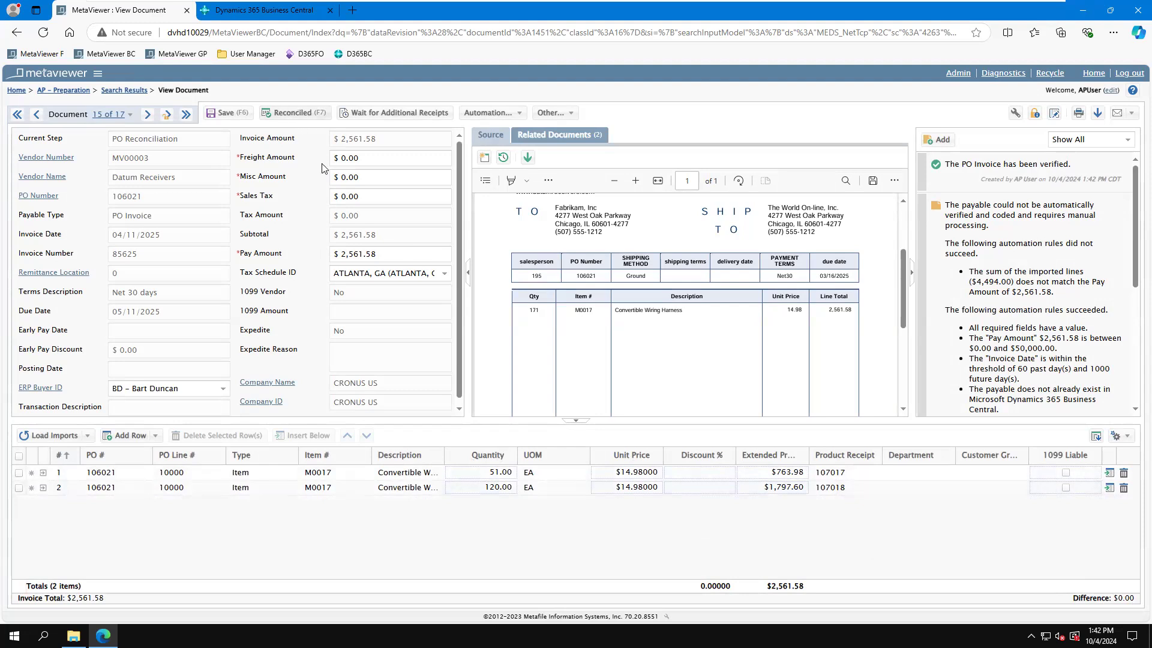
left_click(303, 114)
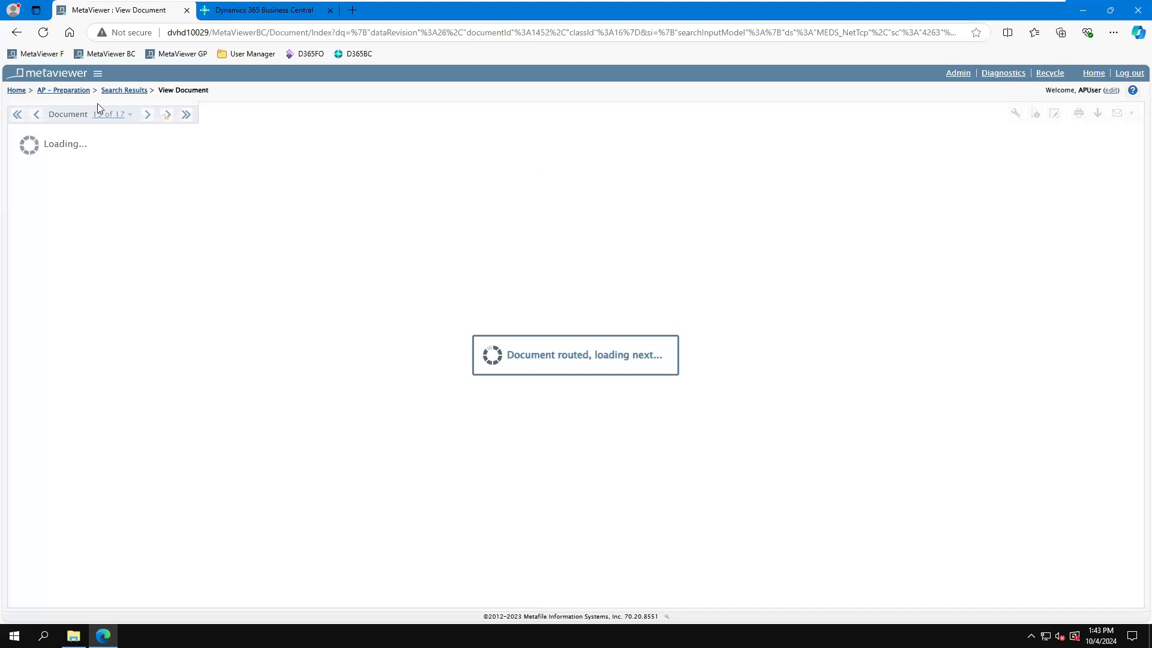
Open Datum Receivers non-PO invoice 95625 from the AP – Preparation queue and check the extracted values on its source image
left_click(70, 79)
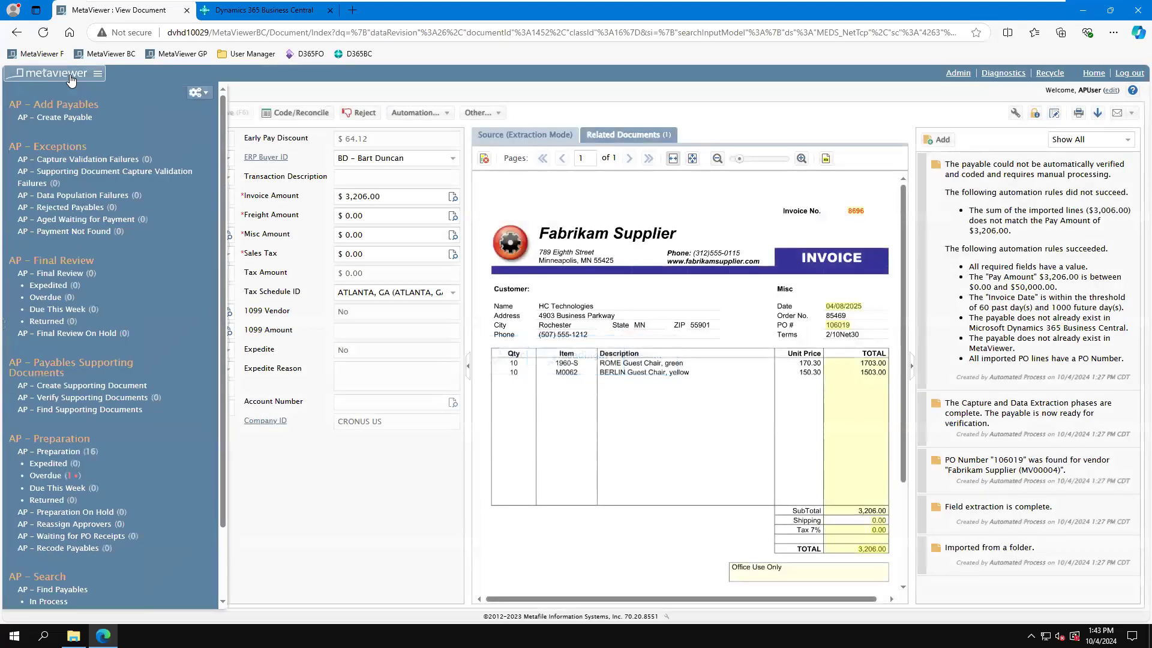
left_click(58, 451)
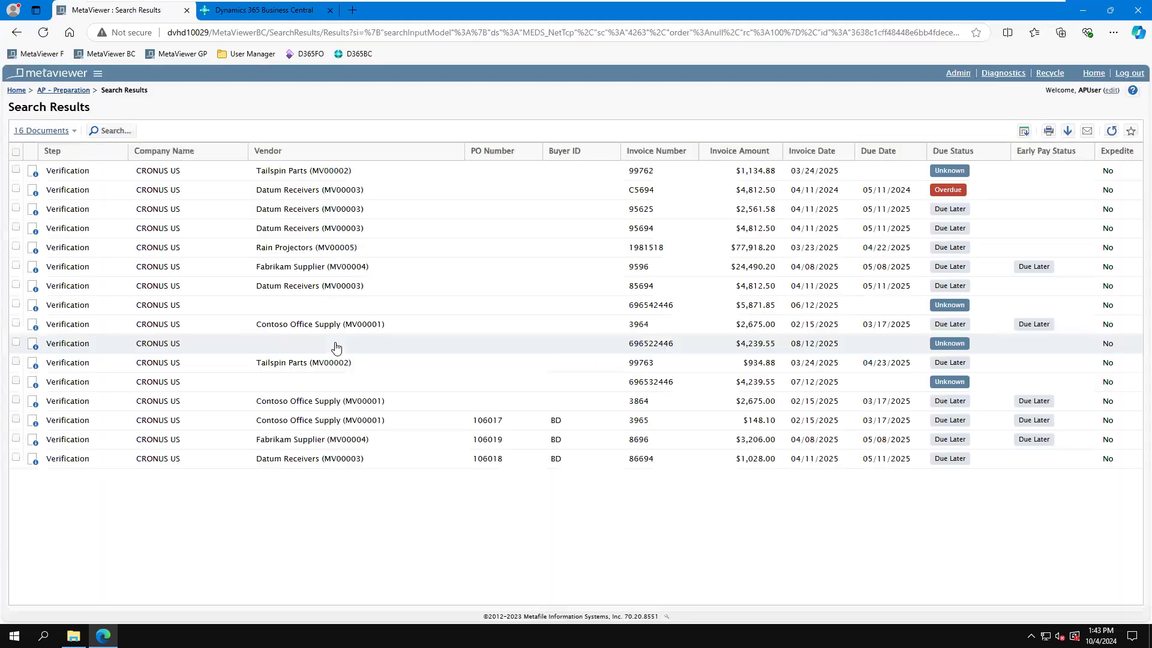
left_click(353, 217)
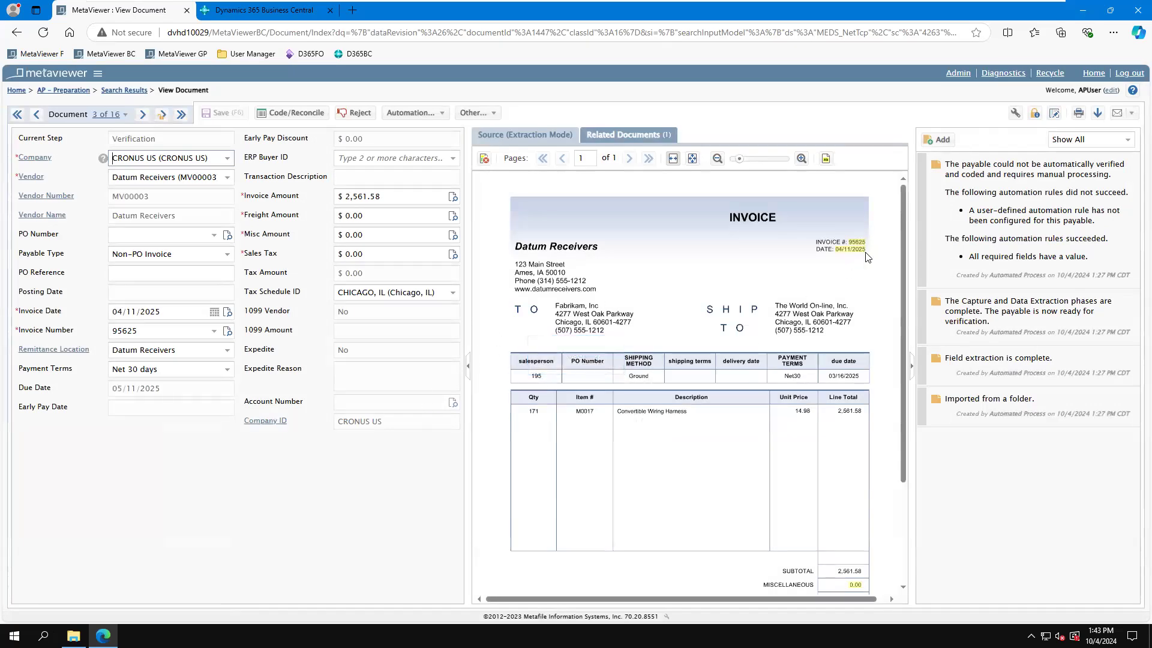
scroll(854, 420, "down", 2)
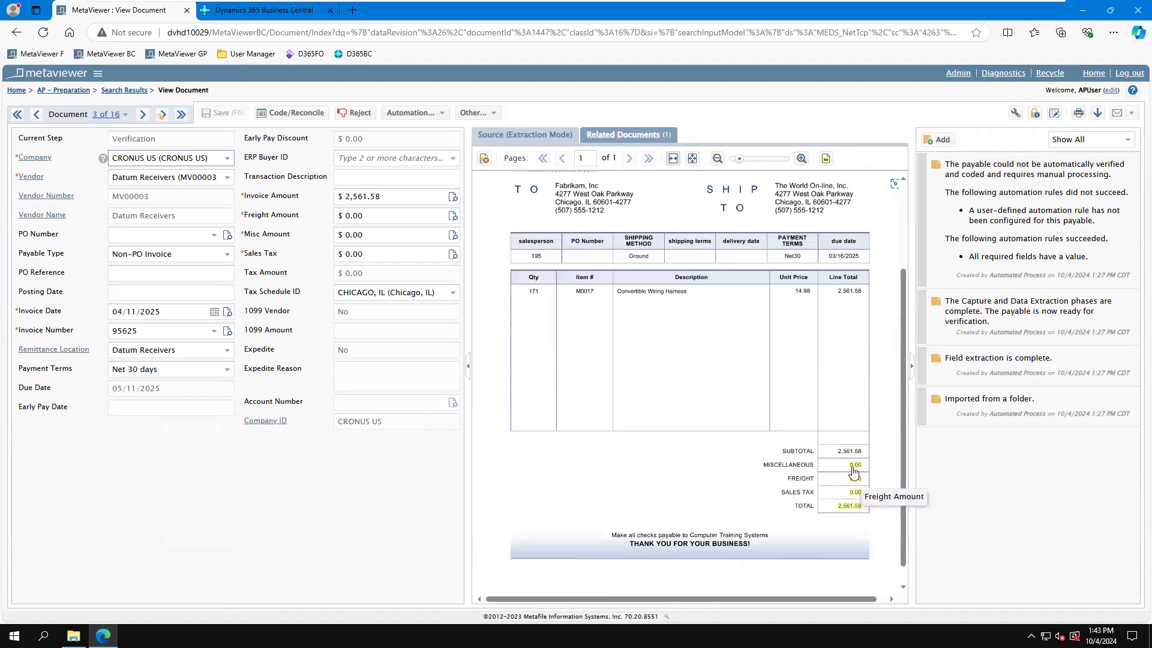
scroll(858, 420, "up", 2)
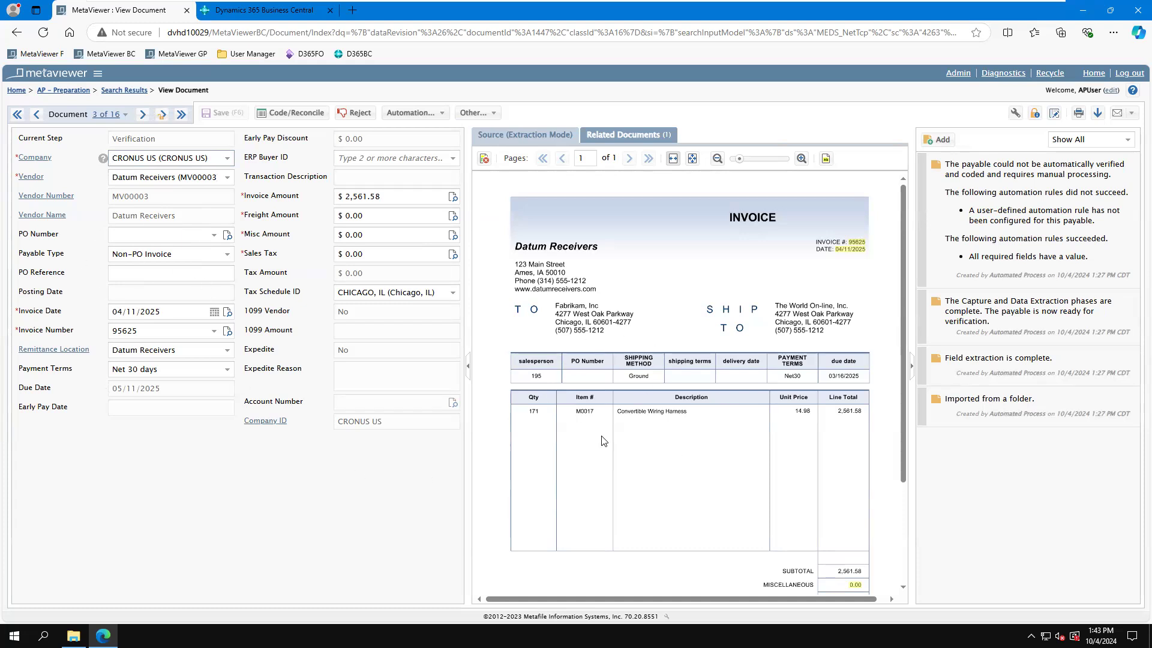
Code the invoice's G/L line to account 50100 – Cost of Materials, leave Department blank, and mark the invoice as coded
left_click(300, 116)
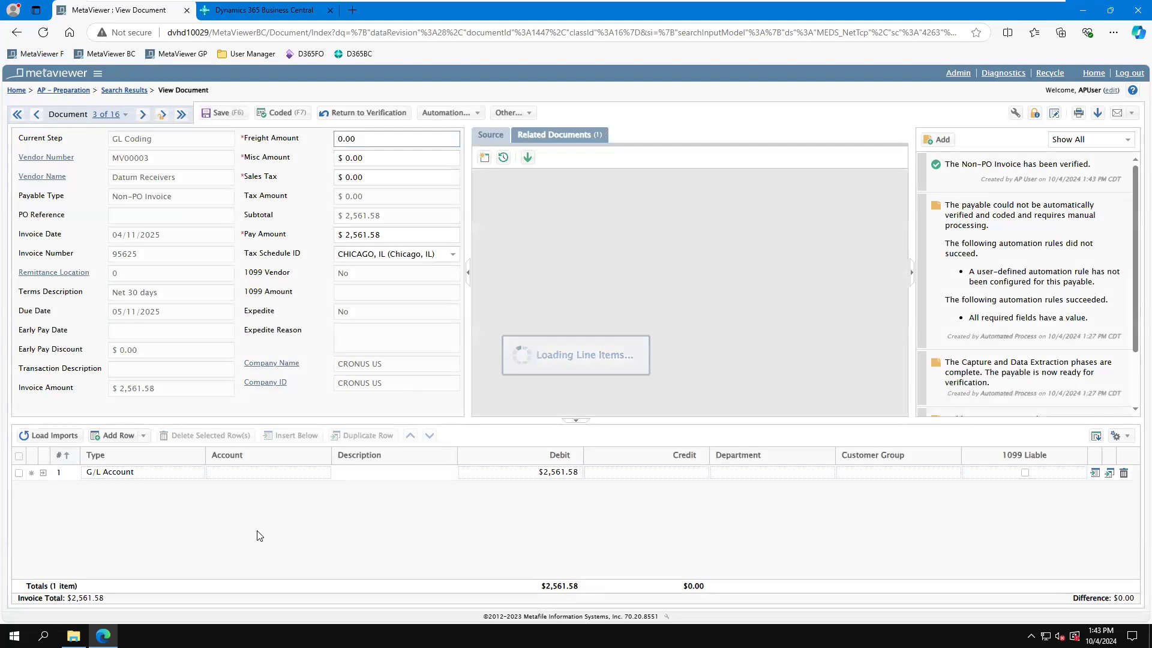
left_click(251, 473)
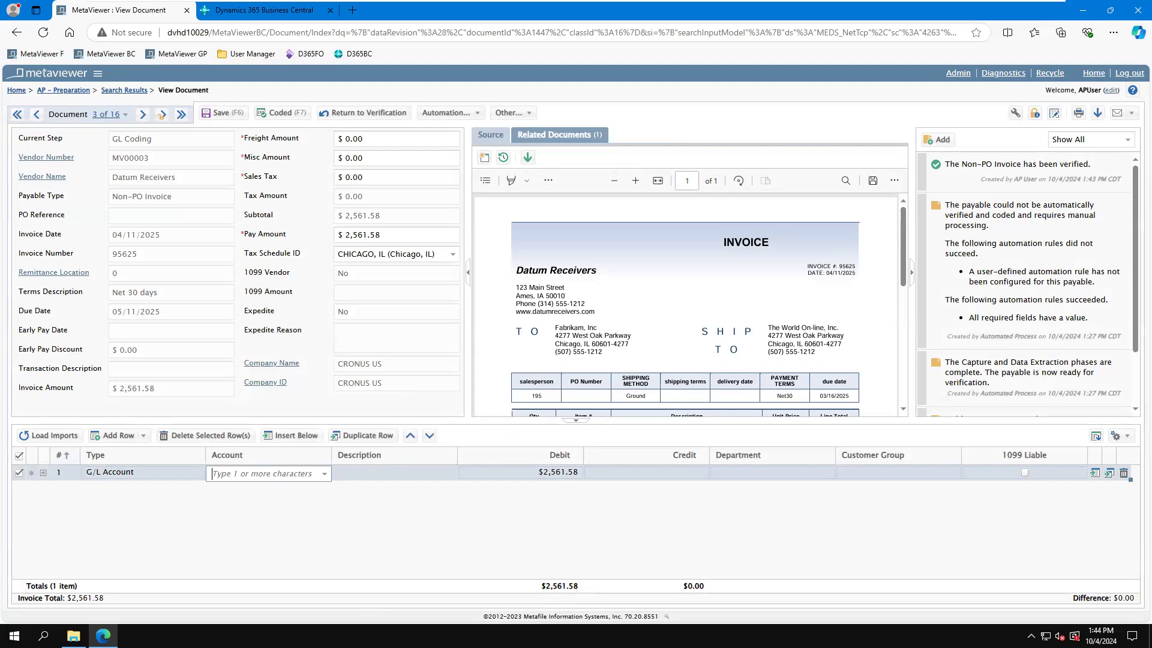
type("60")
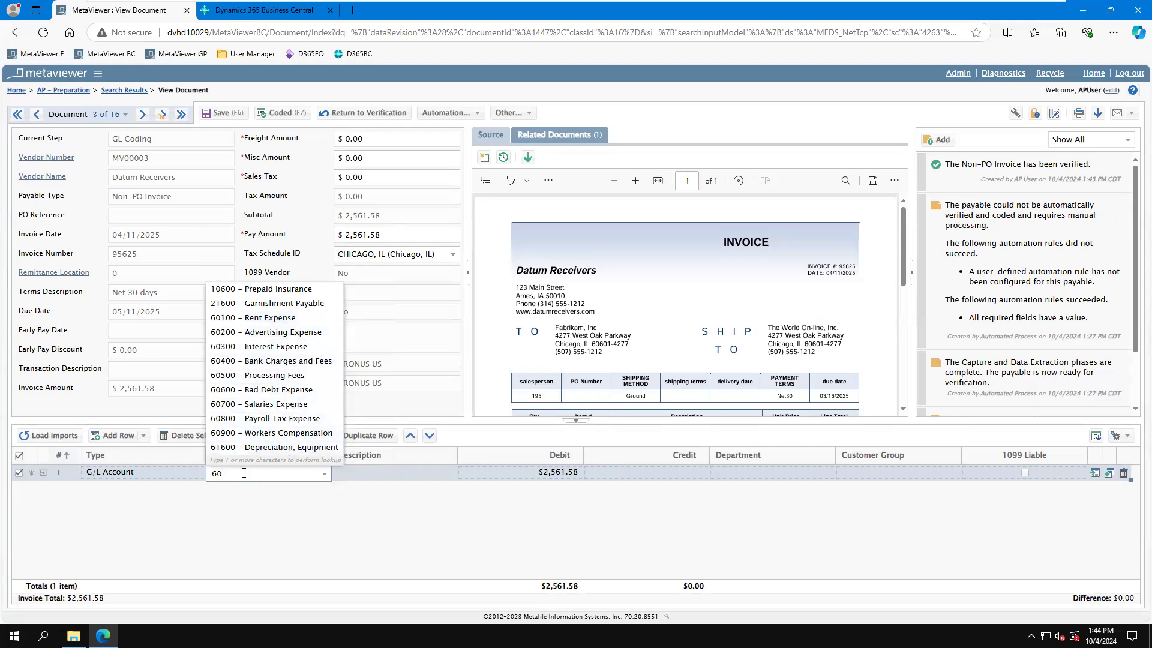
key("ctrl+a")
type("cos")
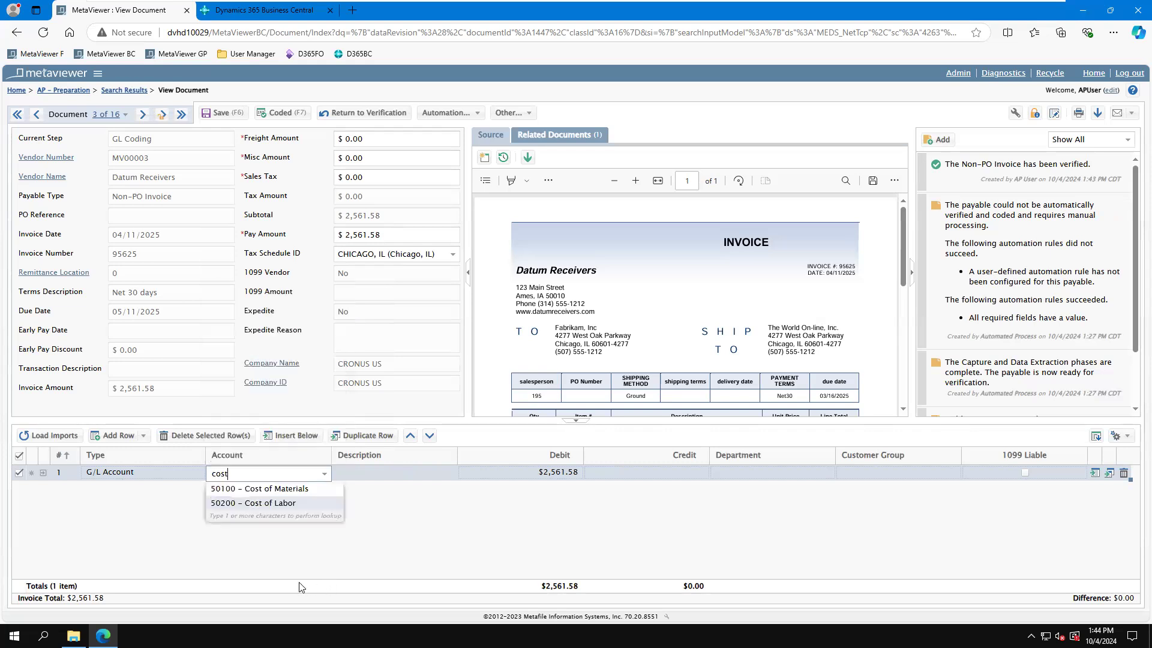
type("t")
left_click(276, 488)
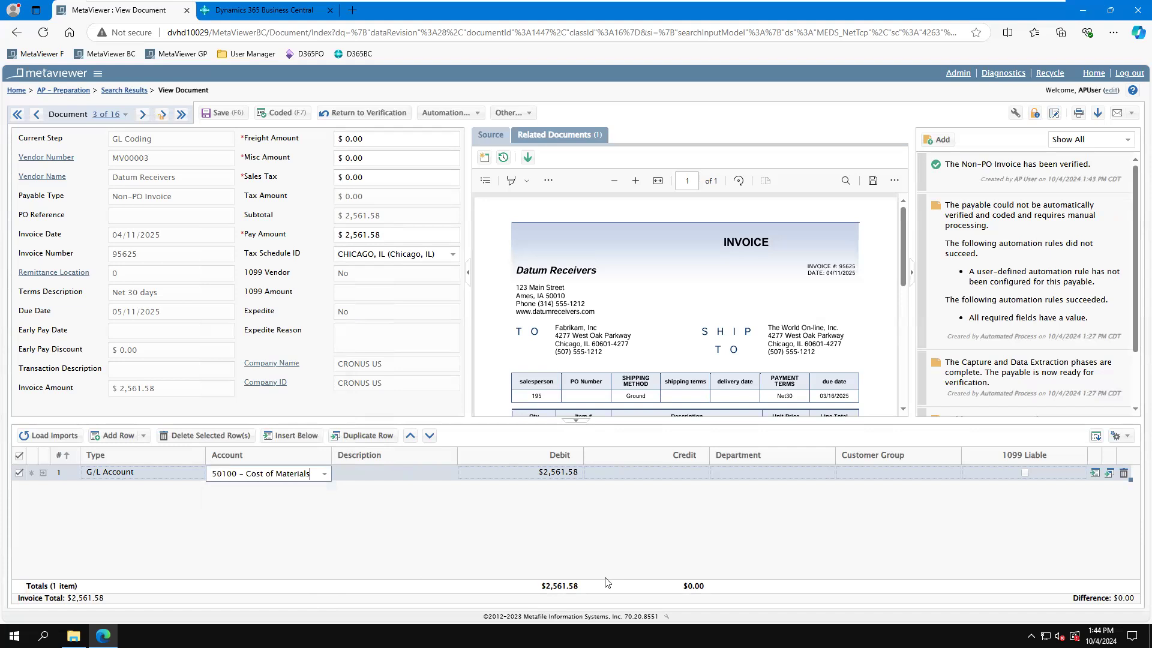
left_click(278, 474)
type("cost")
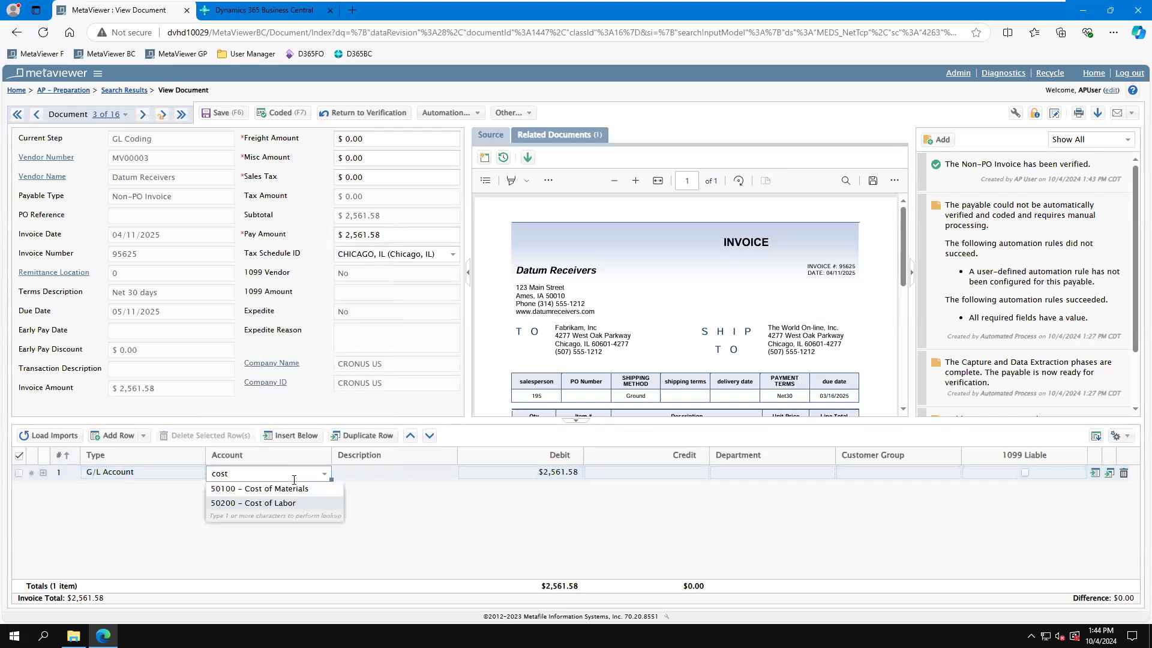
left_click(294, 489)
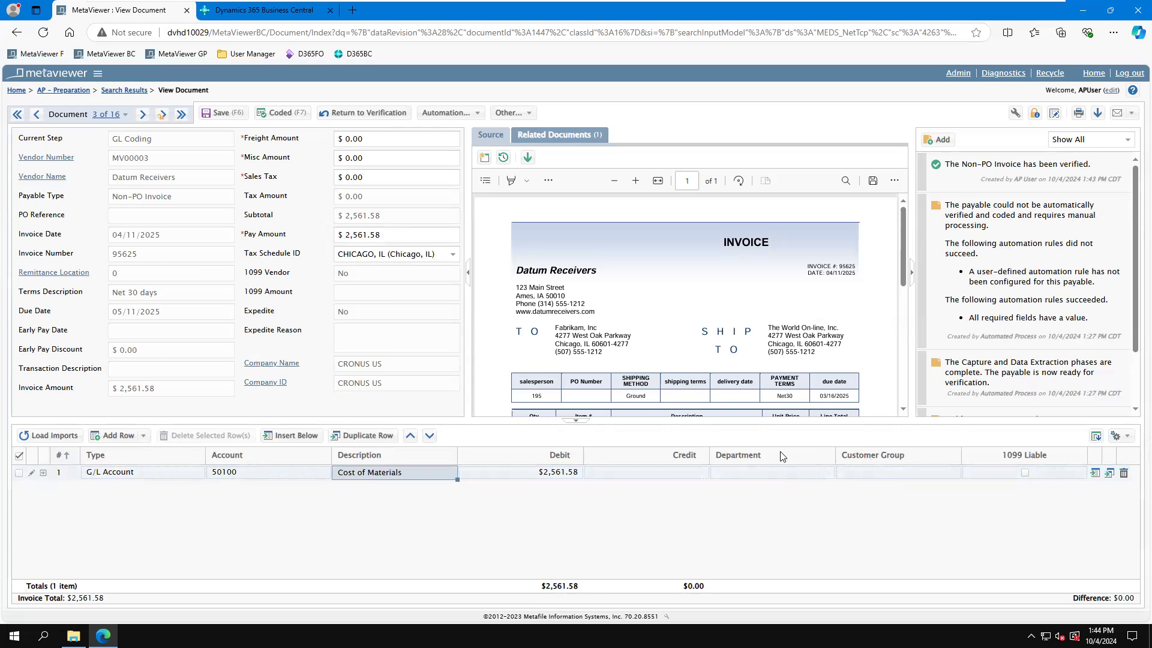
left_click(776, 474)
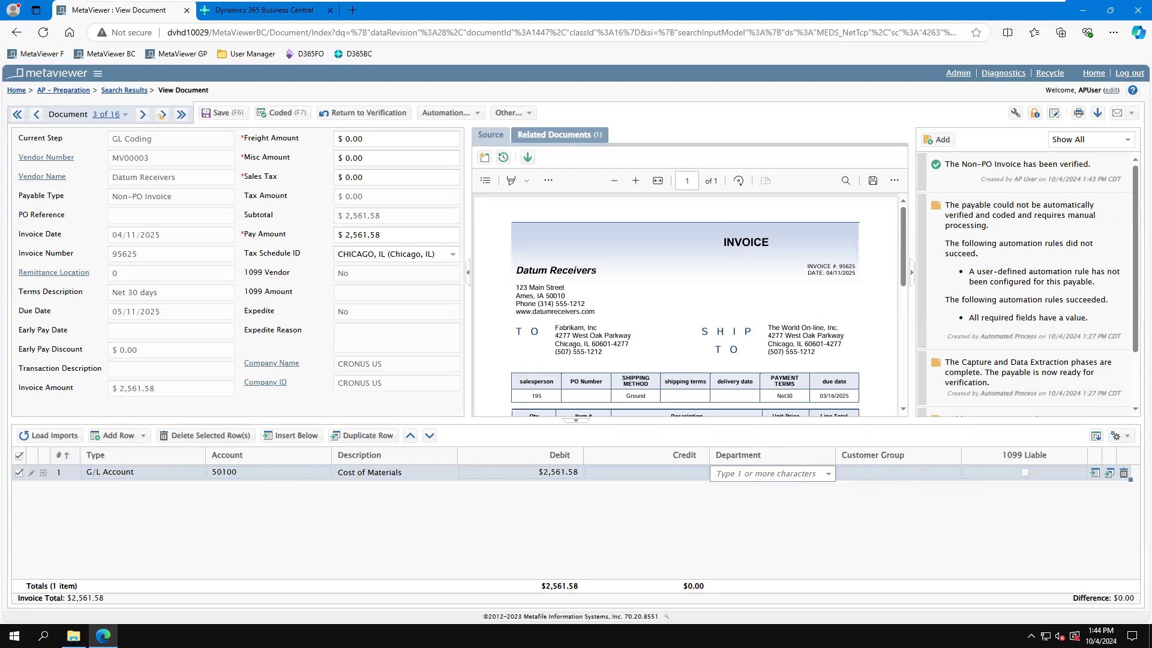
left_click(282, 113)
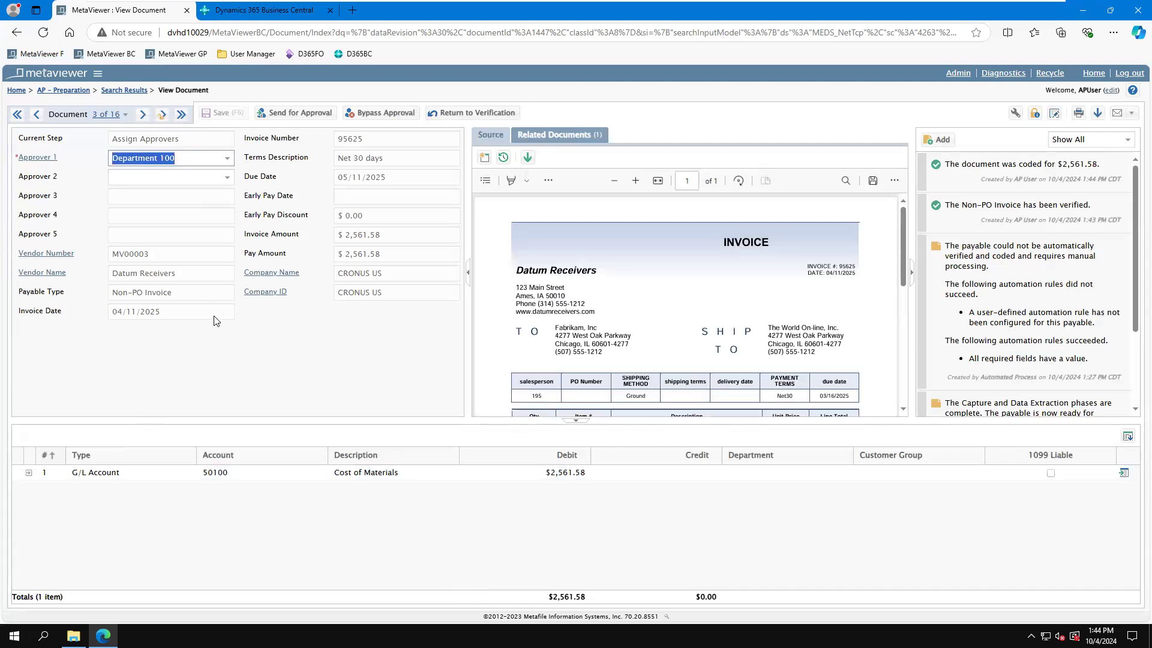
Review the available approvers and send the invoice for approval with Department 100 as Approver 1
left_click(227, 158)
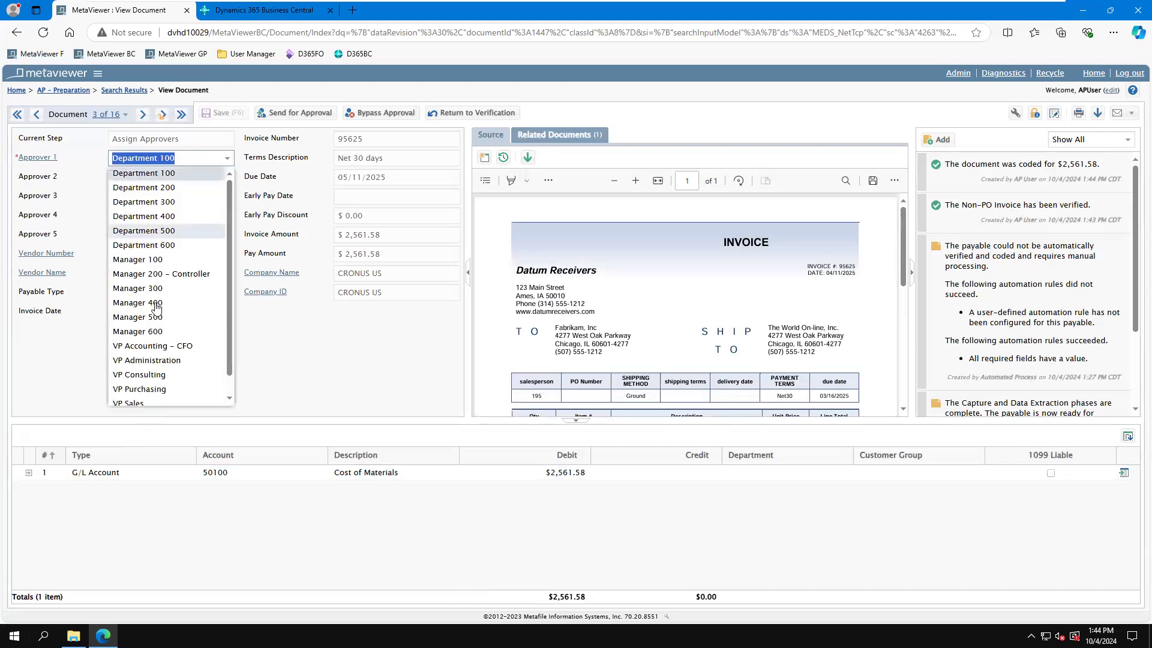
left_click(360, 384)
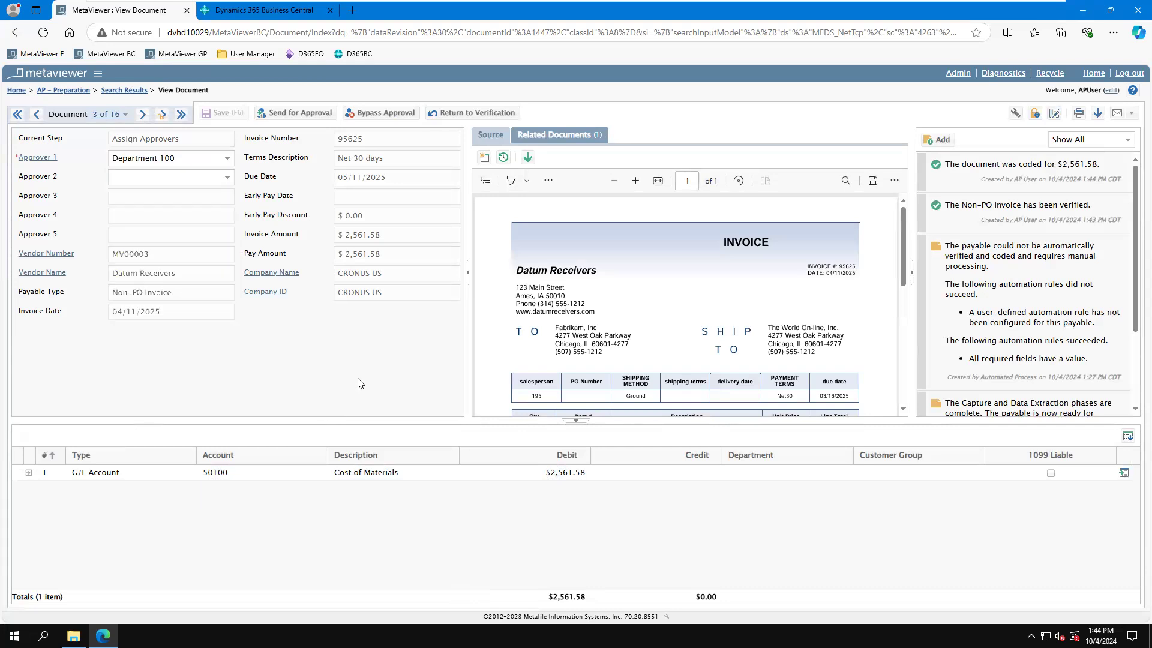
left_click(300, 114)
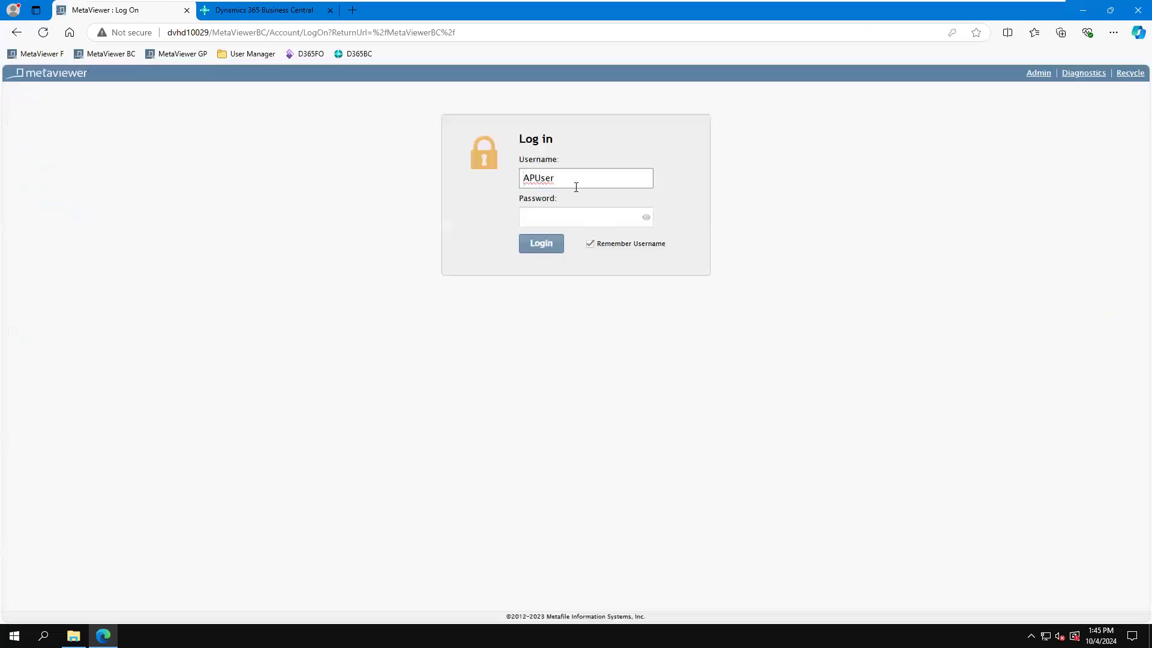
Log in to the approver's account with its saved username and password
left_click(576, 183)
left_click(542, 281)
left_click(530, 248)
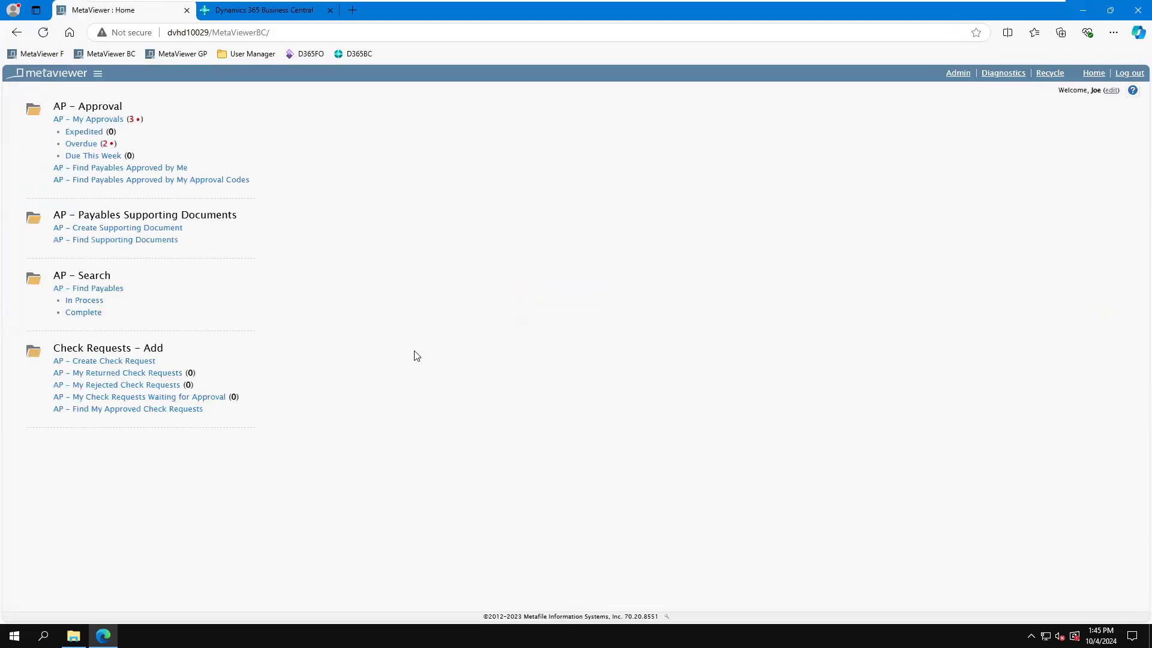
Open Datum Receivers invoice 95625 from the AP – My Approvals queue and approve it
left_click(91, 119)
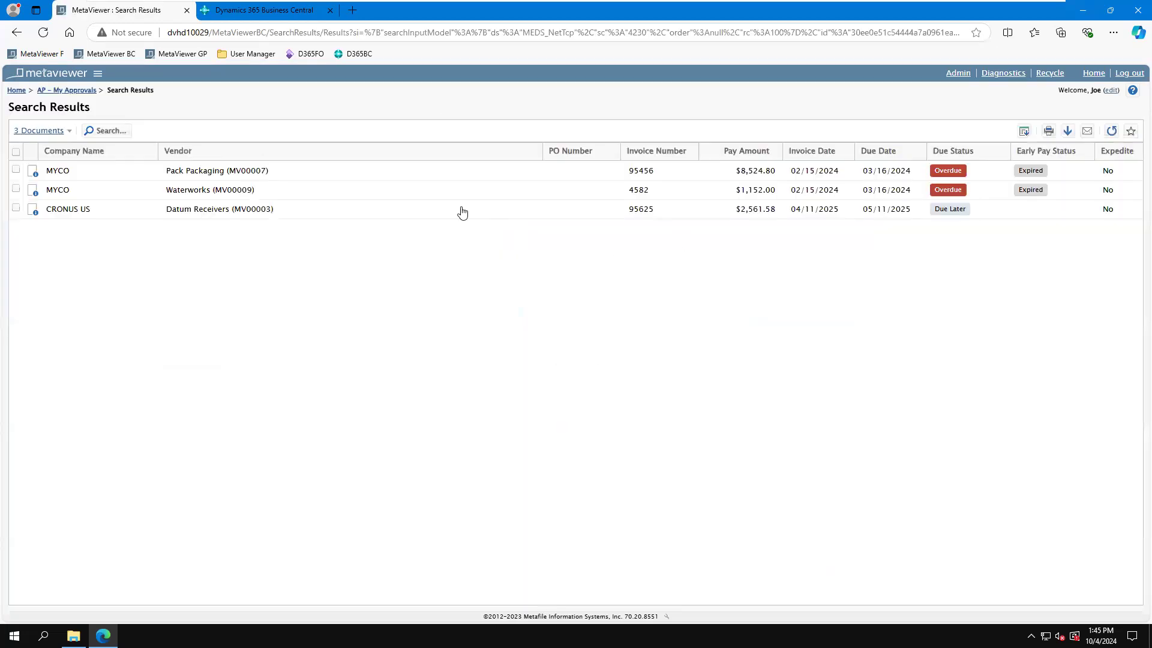
double_click(283, 210)
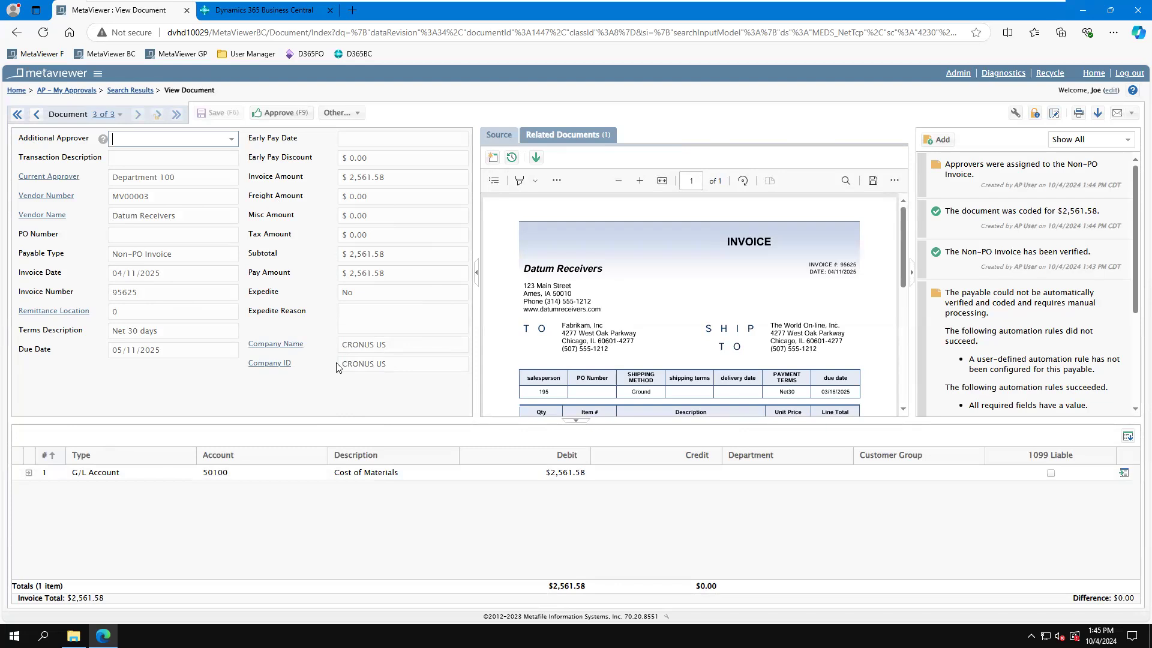
mouse_move(336, 363)
left_click(285, 113)
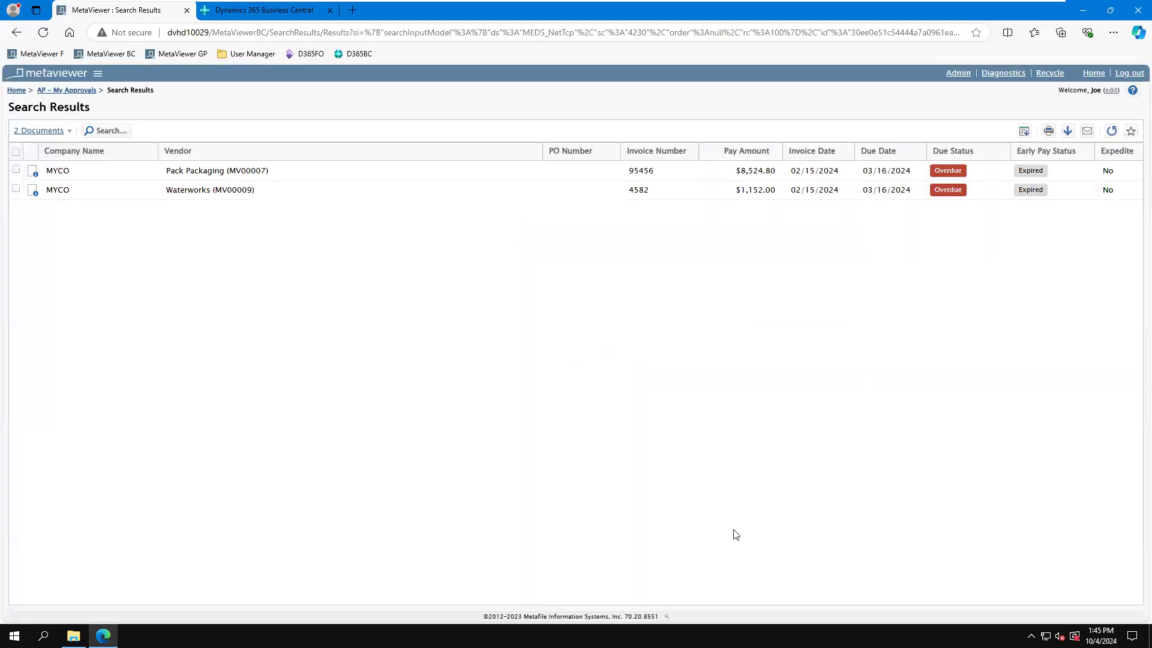
Open Pack Packaging invoice 95456 and mark it Do Not Pay with the reason "Cancelled Oredr"
left_click(303, 174)
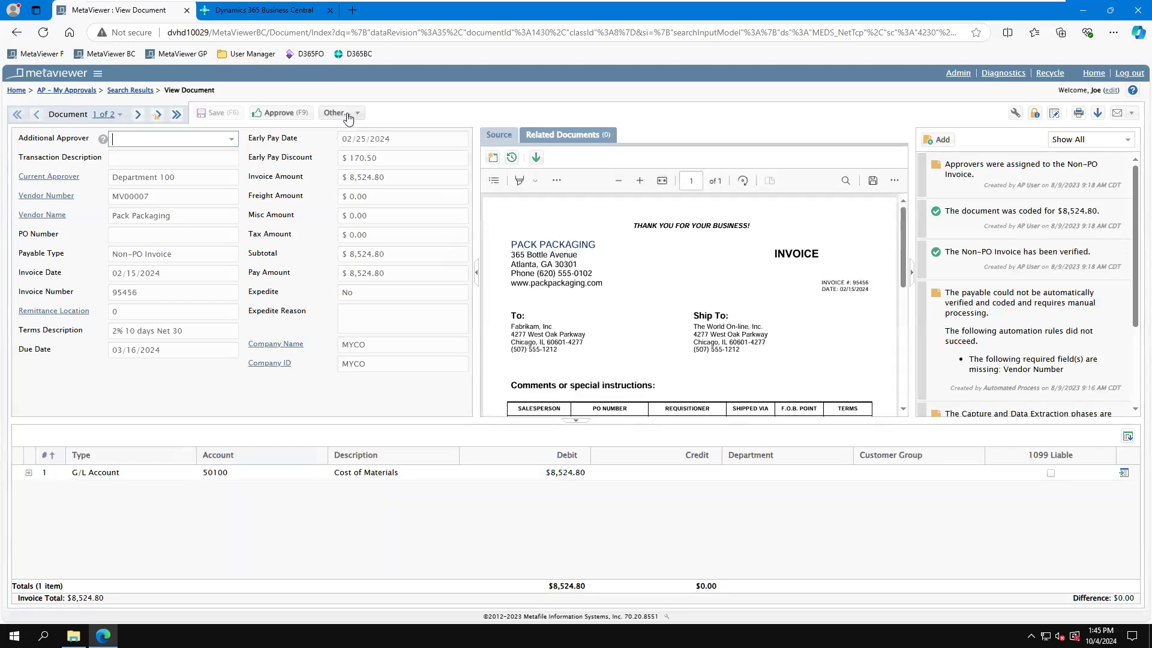
left_click(337, 113)
left_click(378, 144)
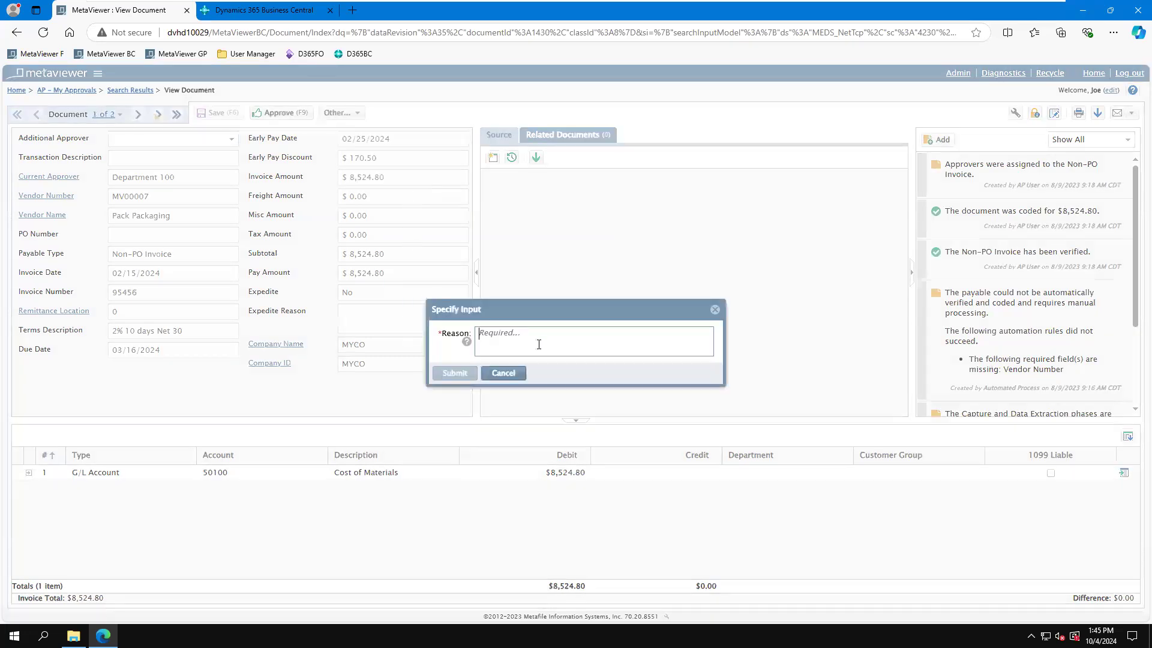
type("Cancelled Oredr")
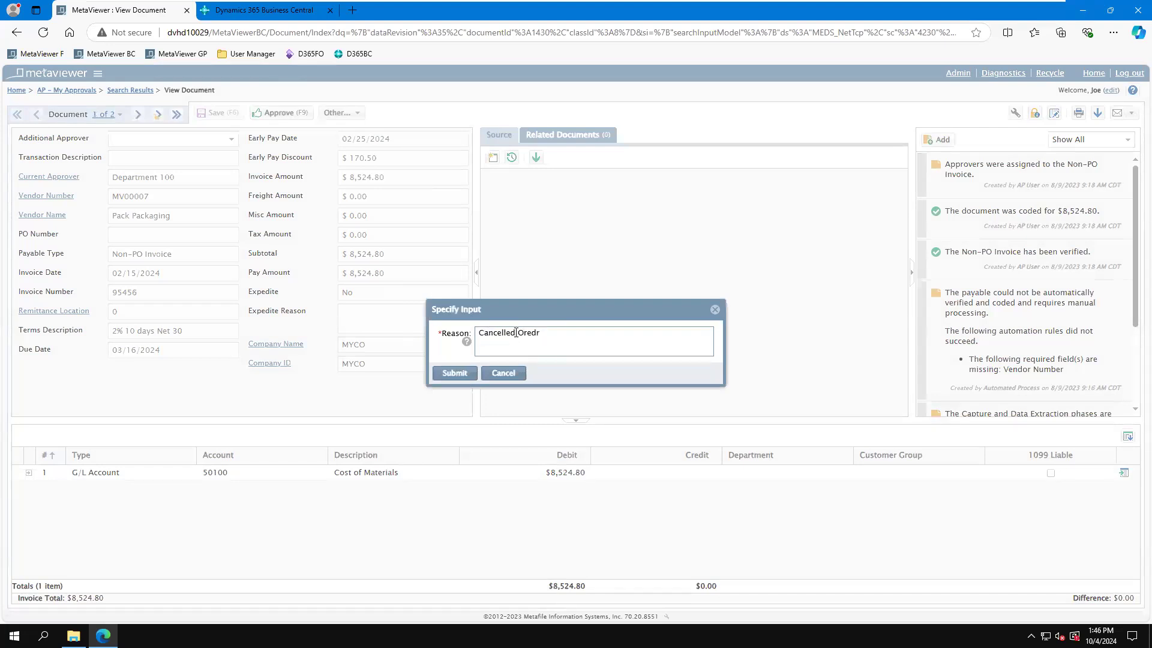
left_click(454, 373)
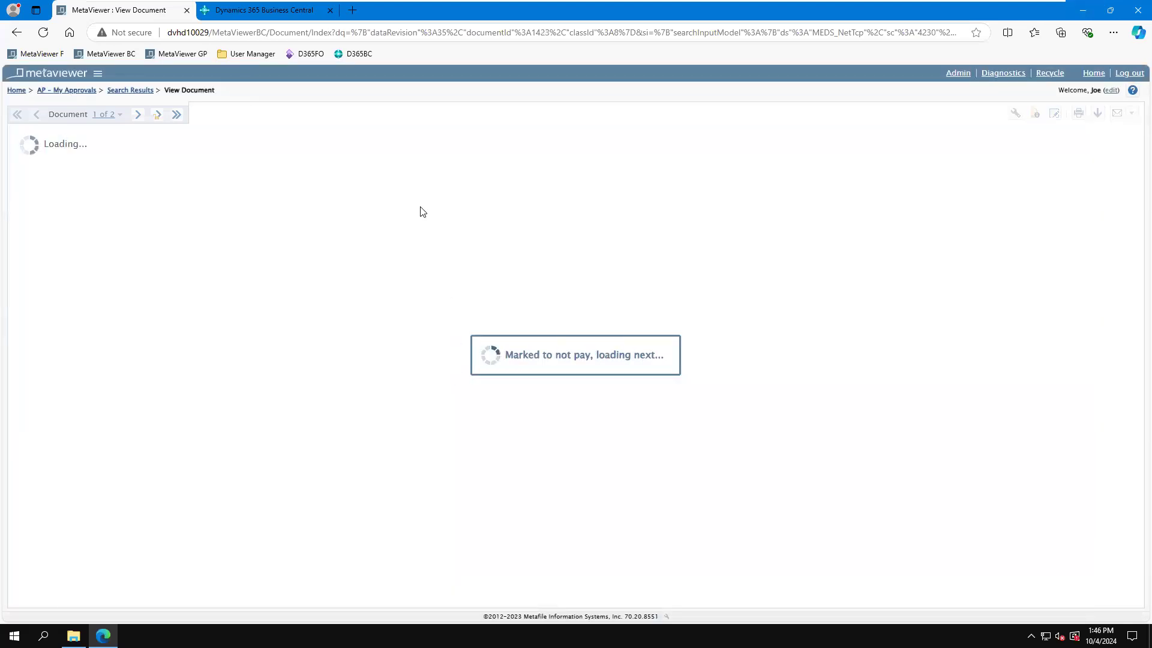
Mark Waterworks invoice 4582 as Not Mine with the reason "No idea"
left_click(352, 114)
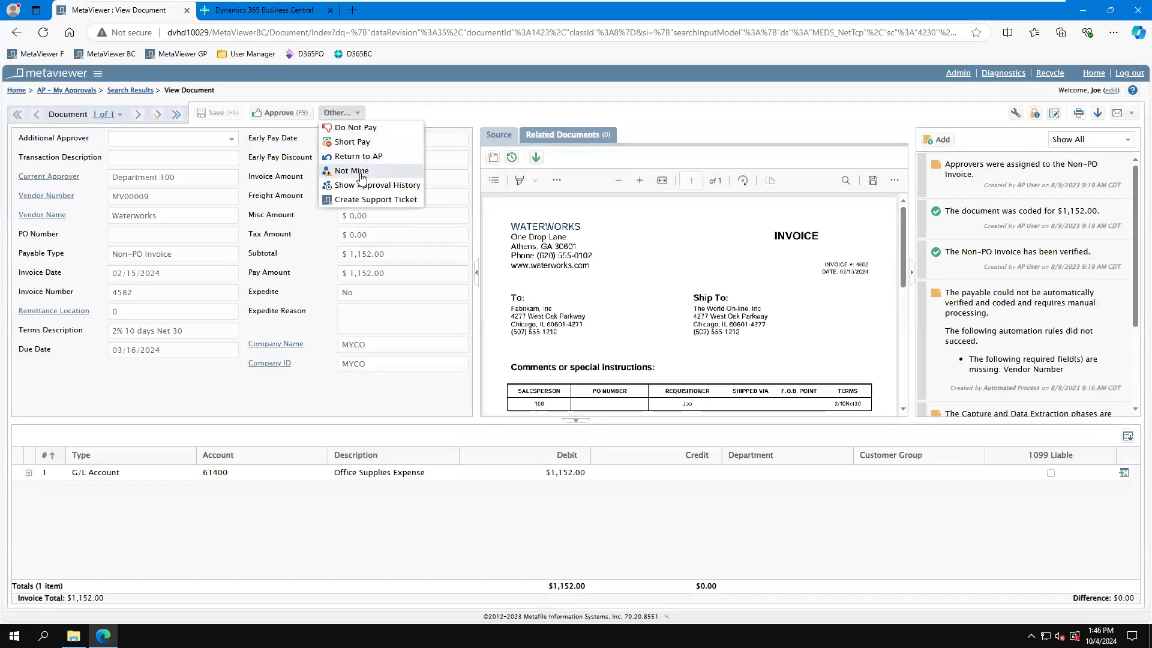
left_click(327, 169)
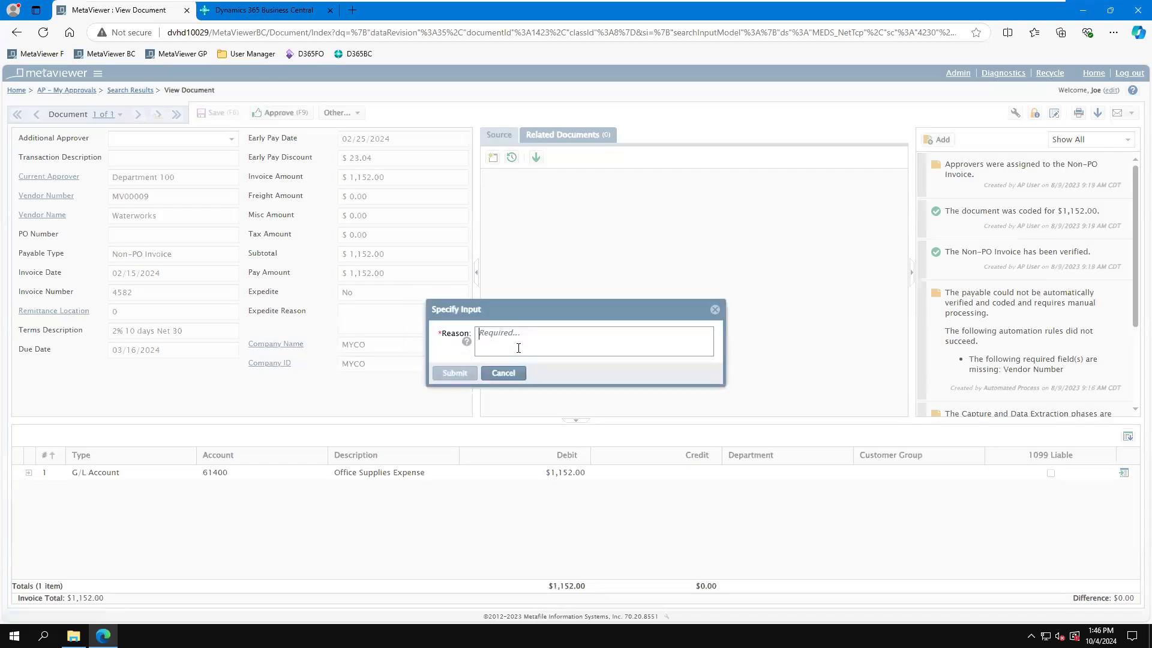
type("No idea")
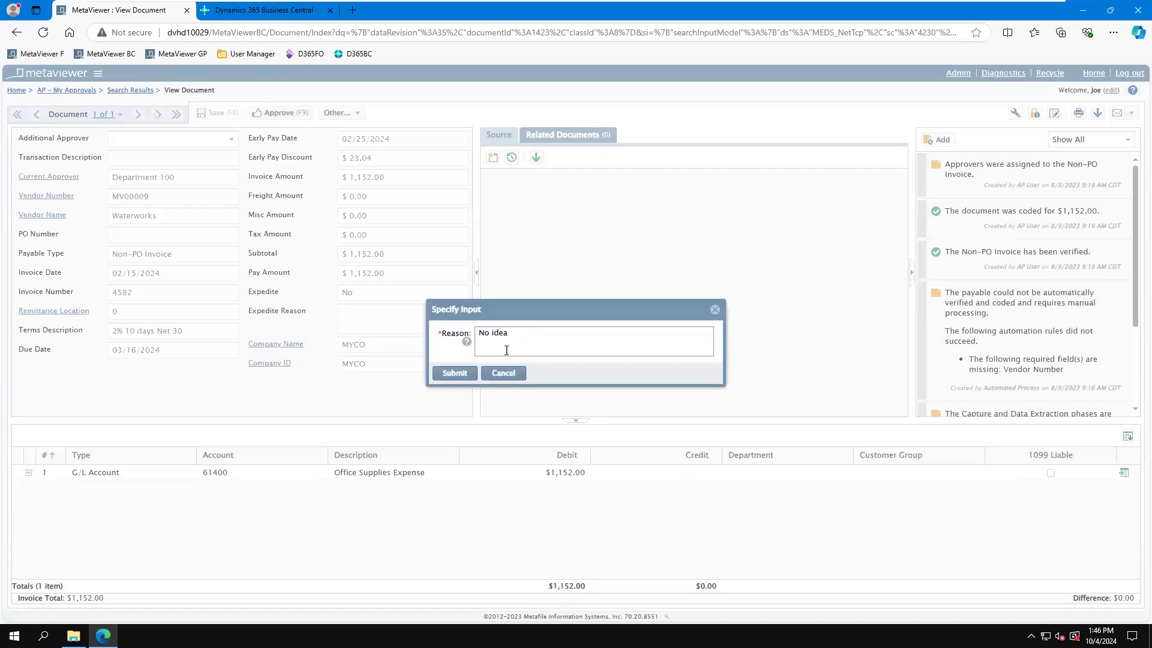
left_click(454, 374)
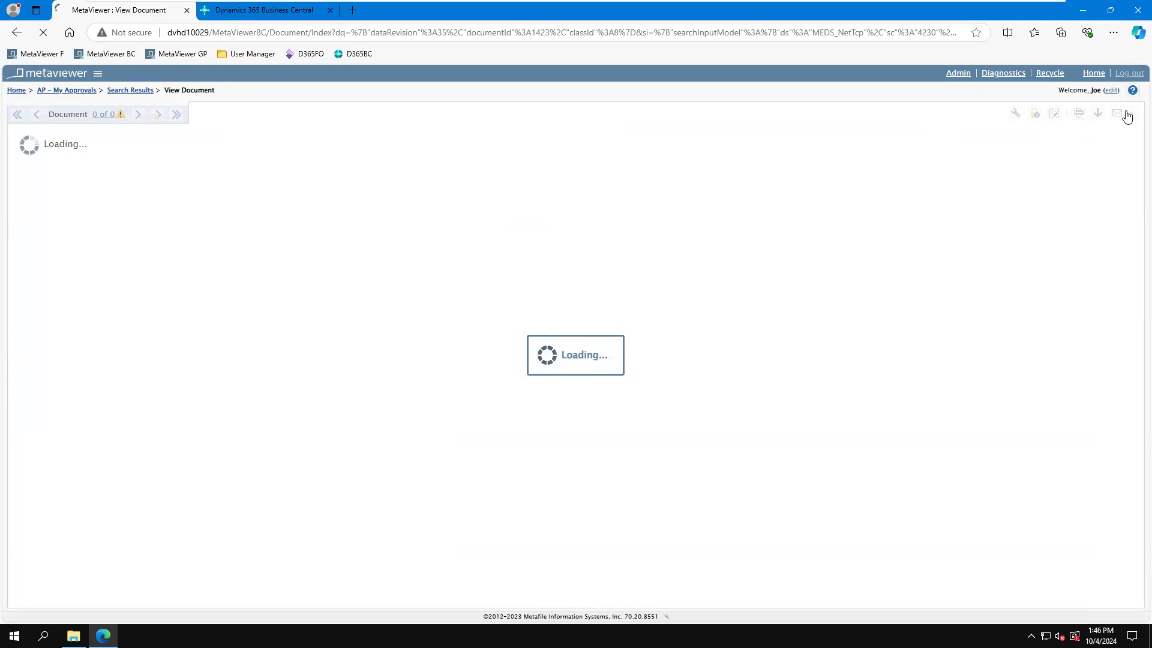
Log out of the approver's account and log in to the AP user account with its saved username and password
left_click(1131, 73)
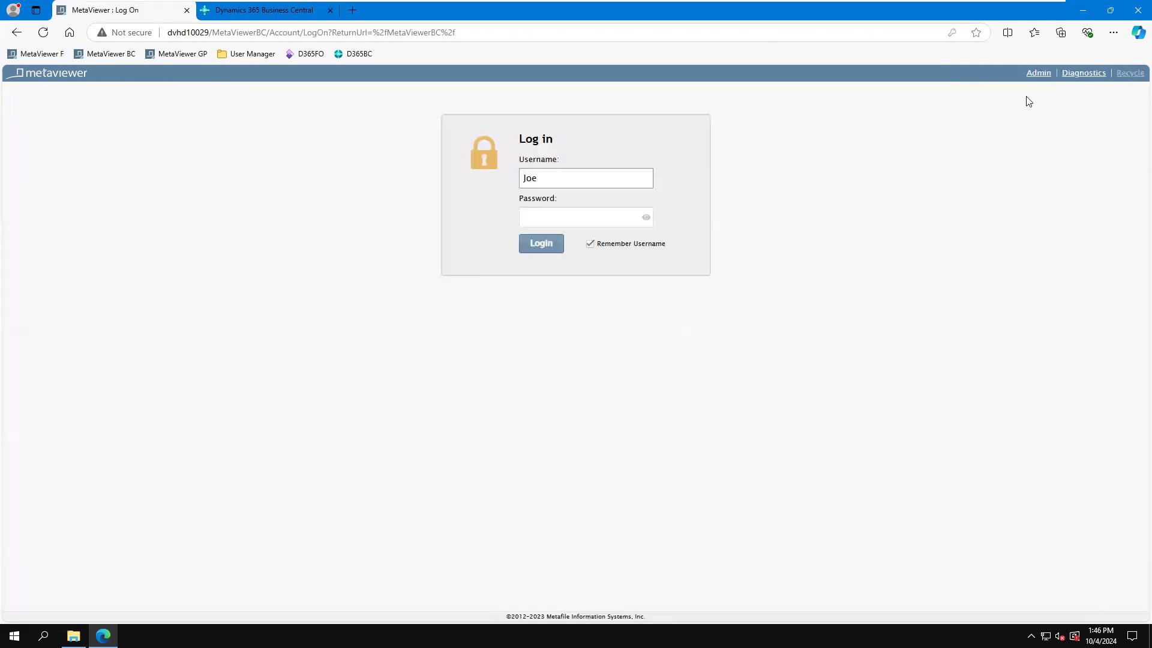
left_click(549, 183)
left_click(543, 241)
key("Return")
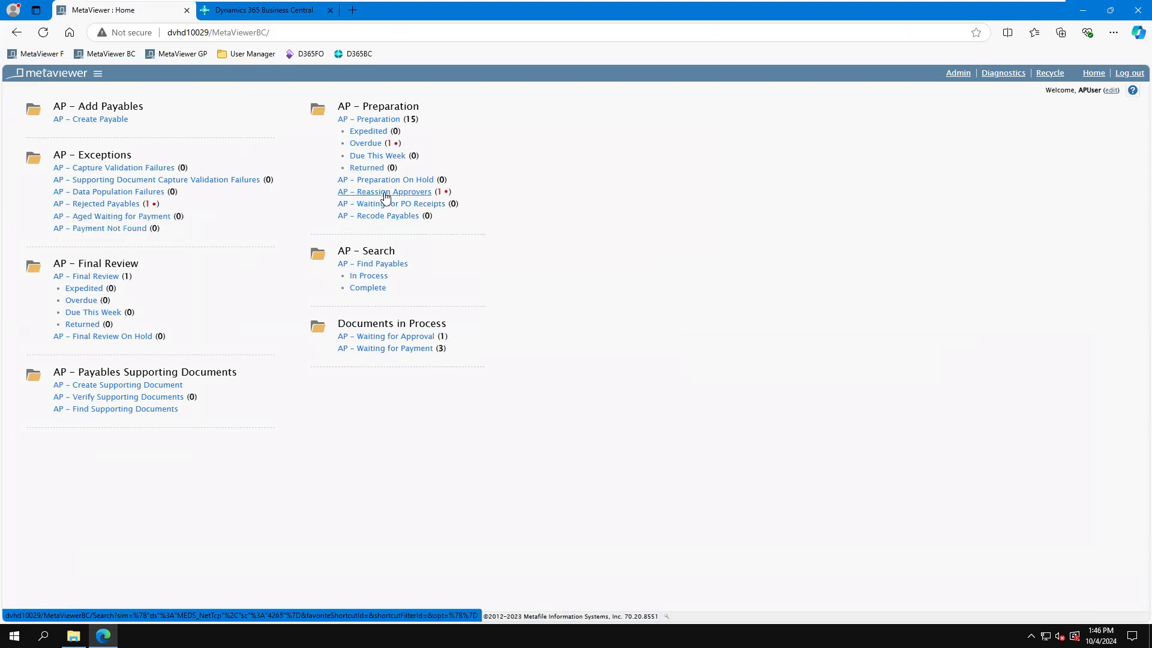
Open Datum Receivers invoice 95625 from AP – Final Review, check the other available actions, and export it to the ERP
left_click(104, 278)
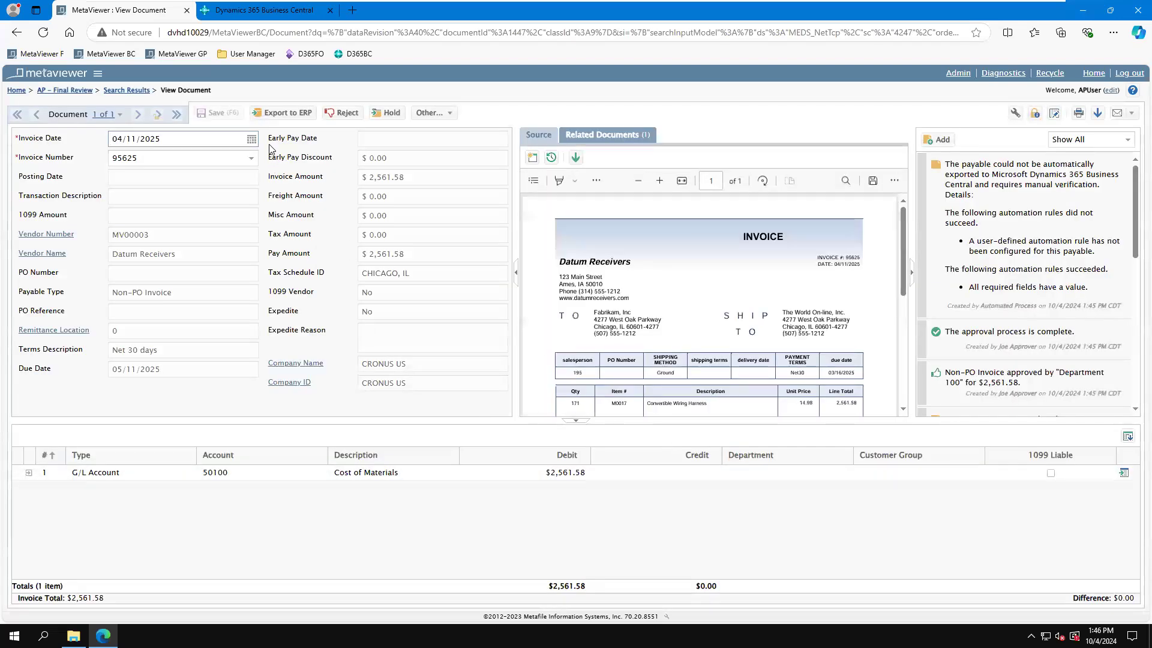
left_click(447, 114)
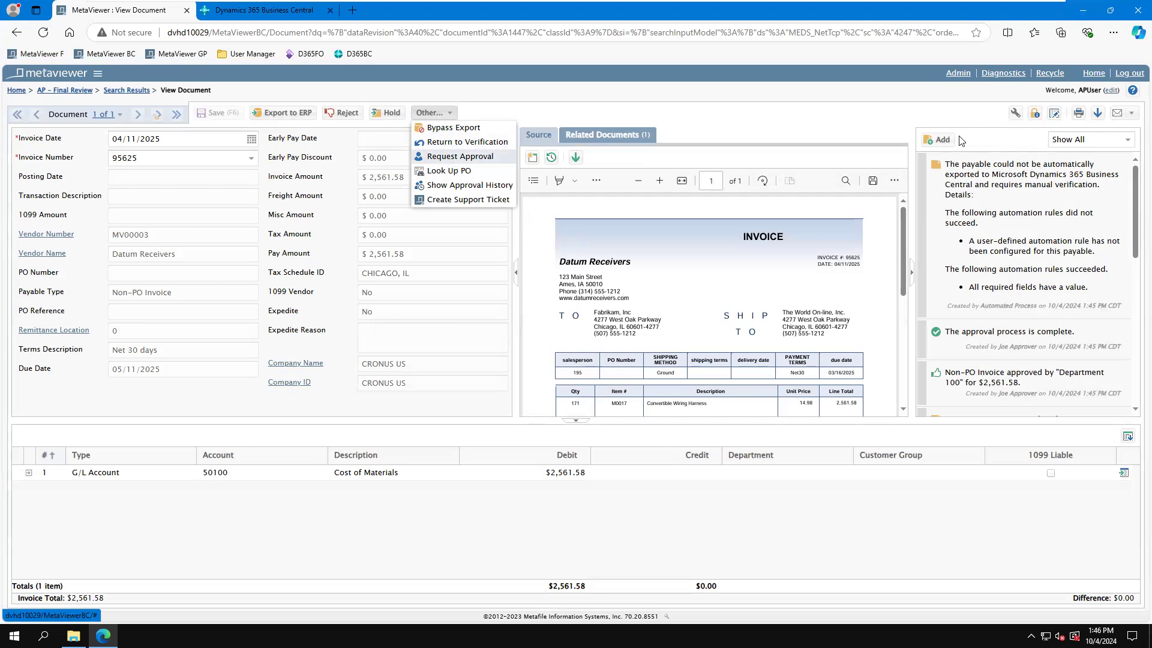
left_click(675, 107)
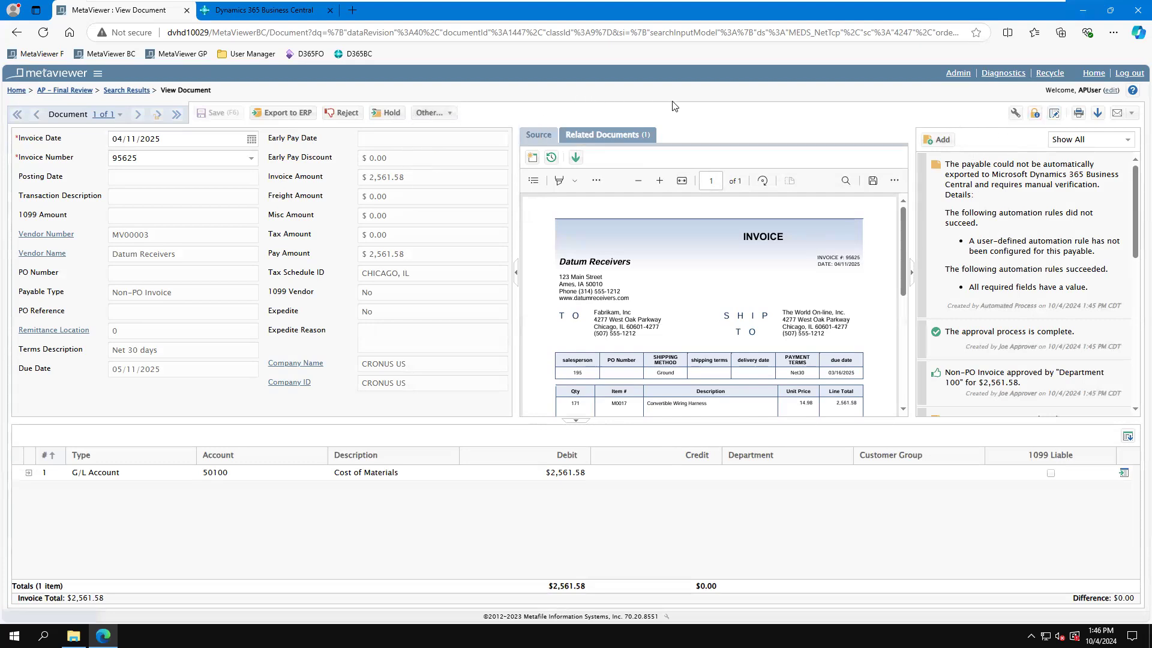
left_click(282, 114)
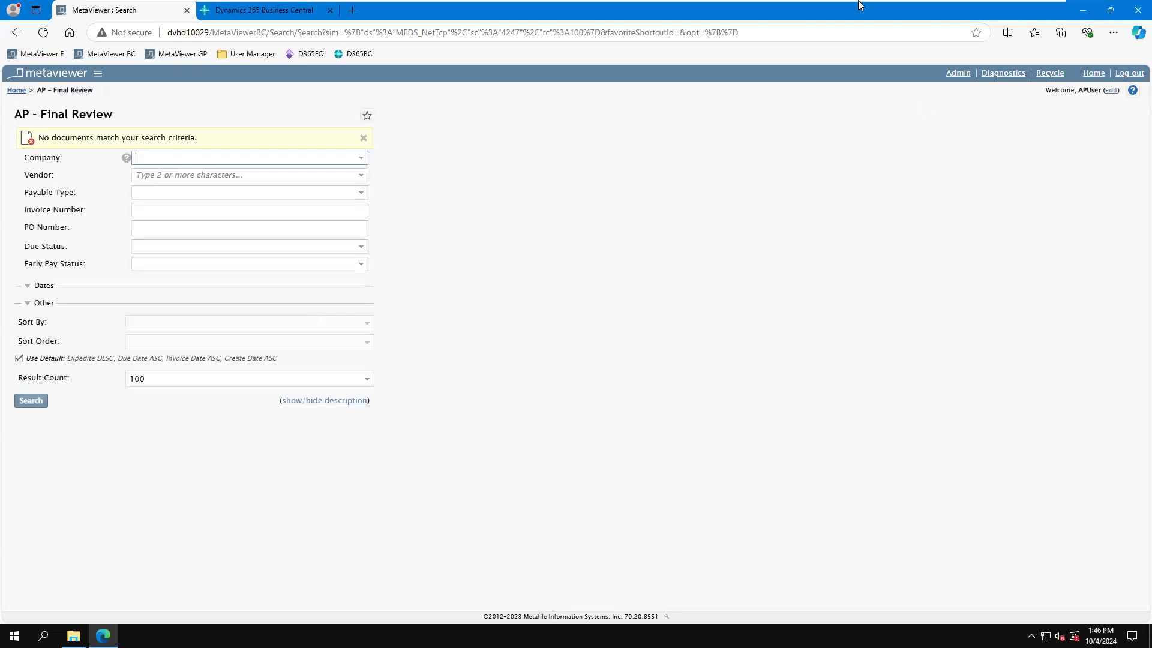
Minimize the virtual machine, switch to the PowerPoint presentation, and run the slide show to the Reach Us slide
mouse_move(964, 11)
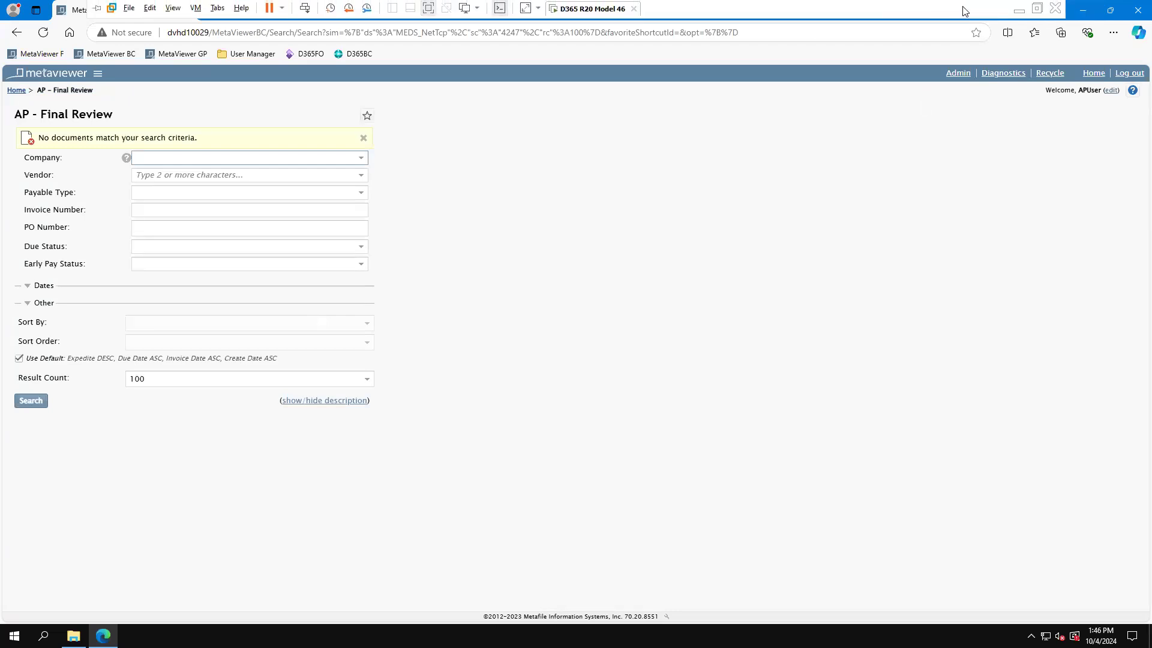
left_click(1019, 8)
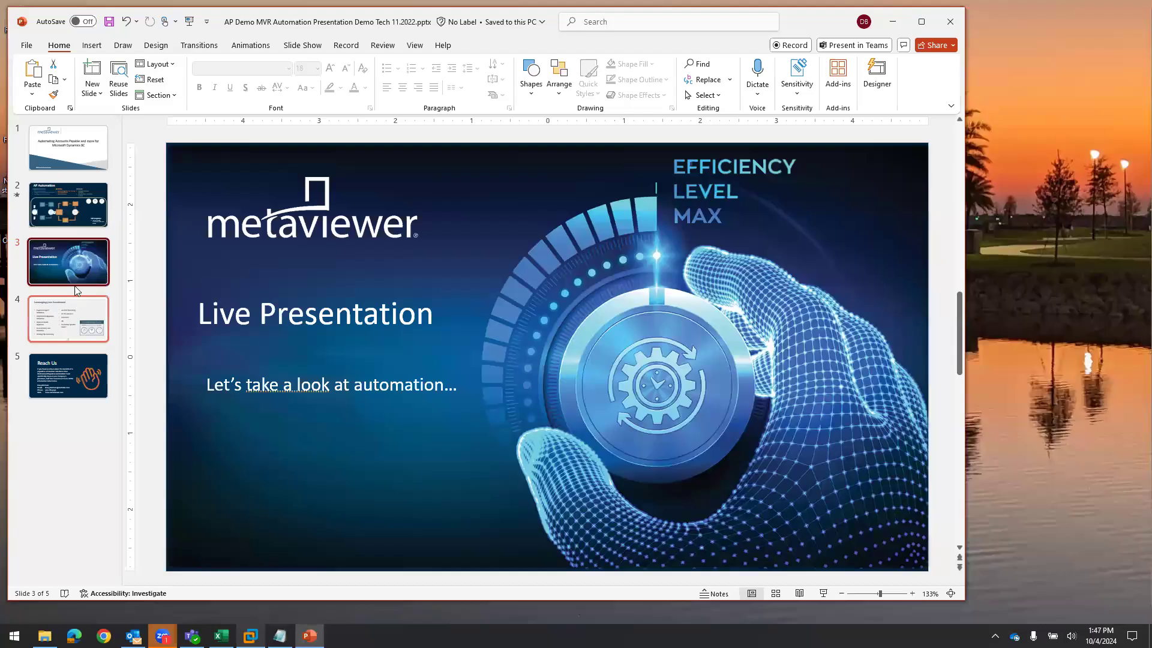
left_click(189, 22)
left_click(470, 277)
left_click(471, 276)
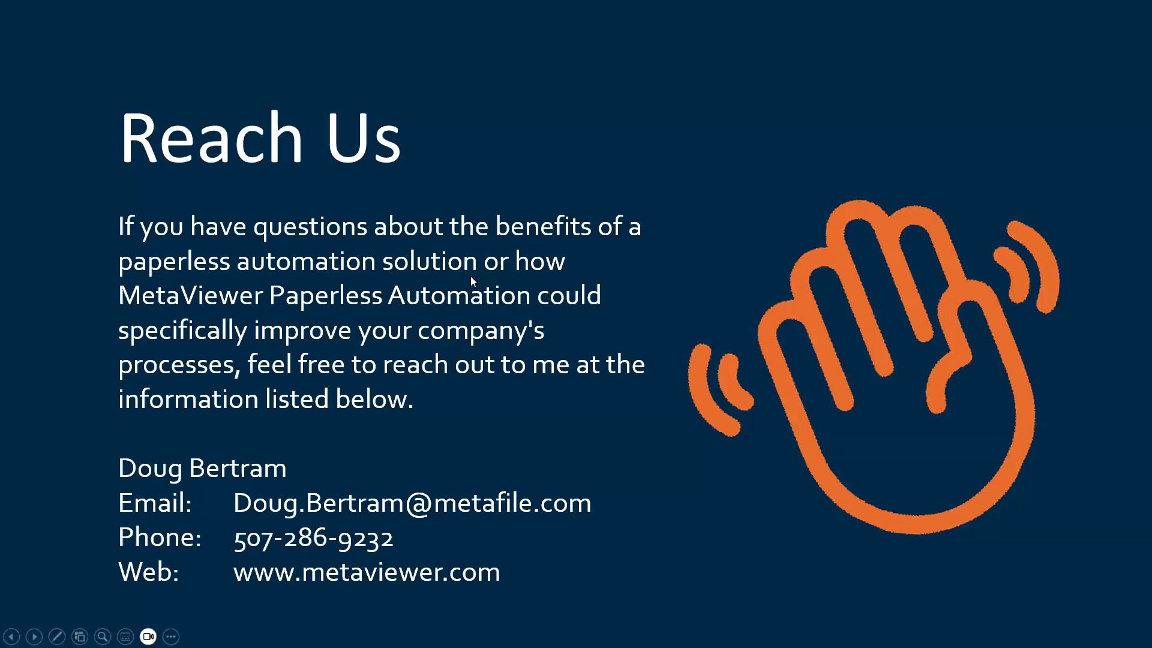